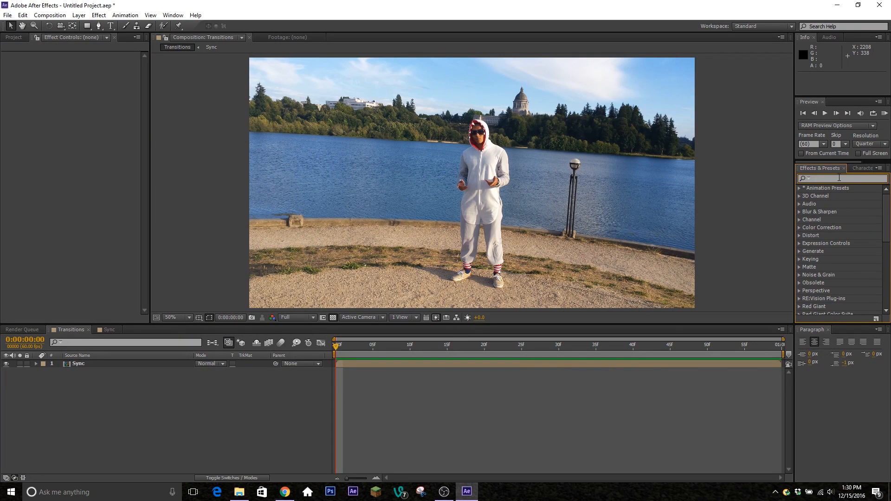
Search the effects for "Shake", apply S_Shake to the Sync layer and preview the animation
type("Shake")
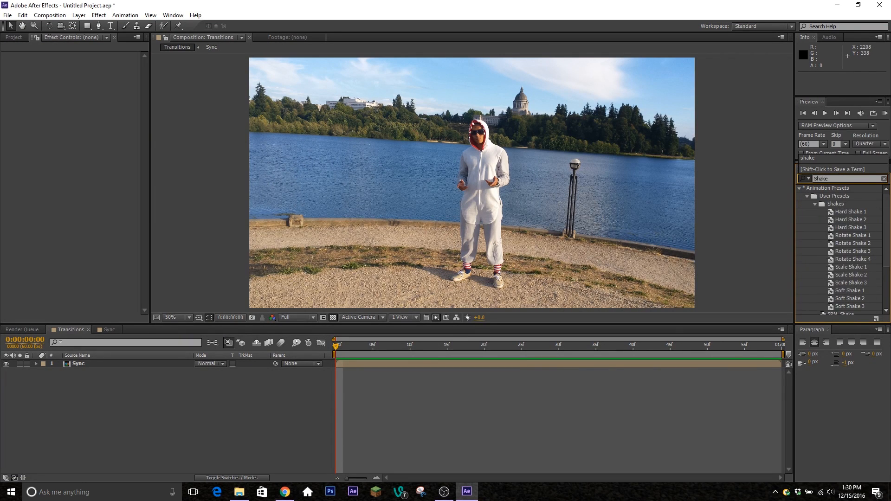
scroll(861, 218, "down", 3)
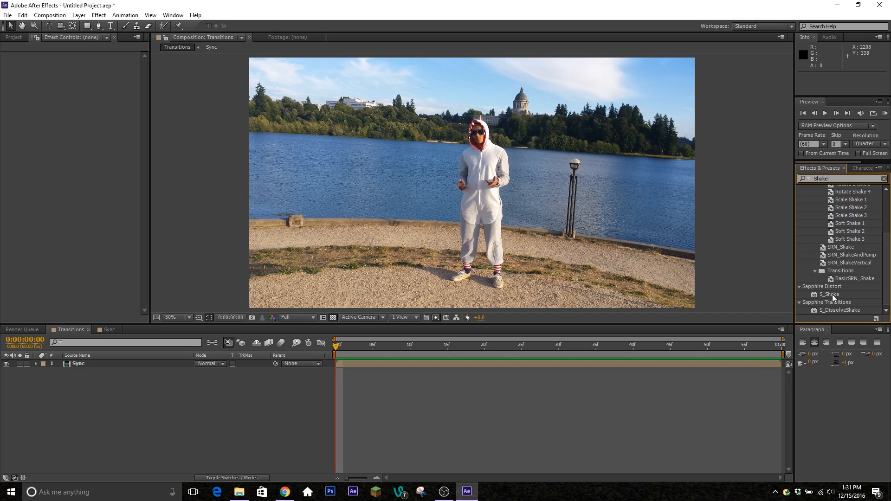
mouse_move(831, 295)
left_mouse_down()
mouse_move(711, 344)
mouse_move(831, 312)
left_mouse_up()
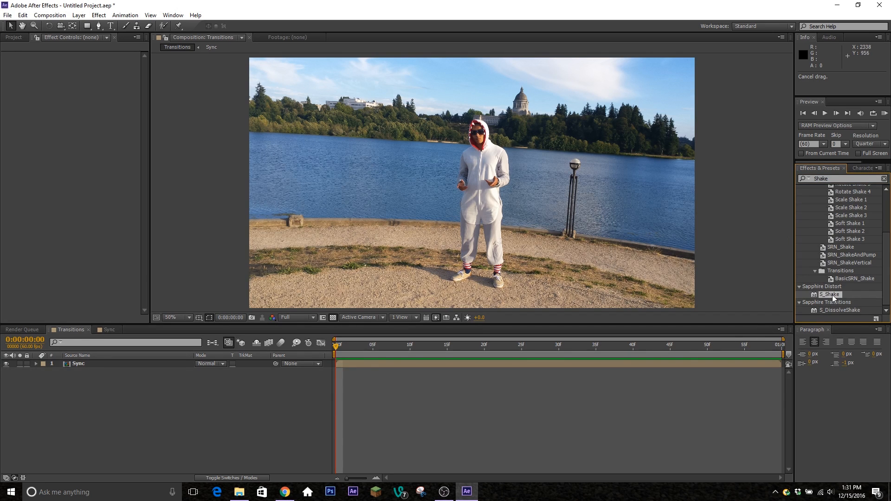
left_click_drag(832, 295, 430, 364)
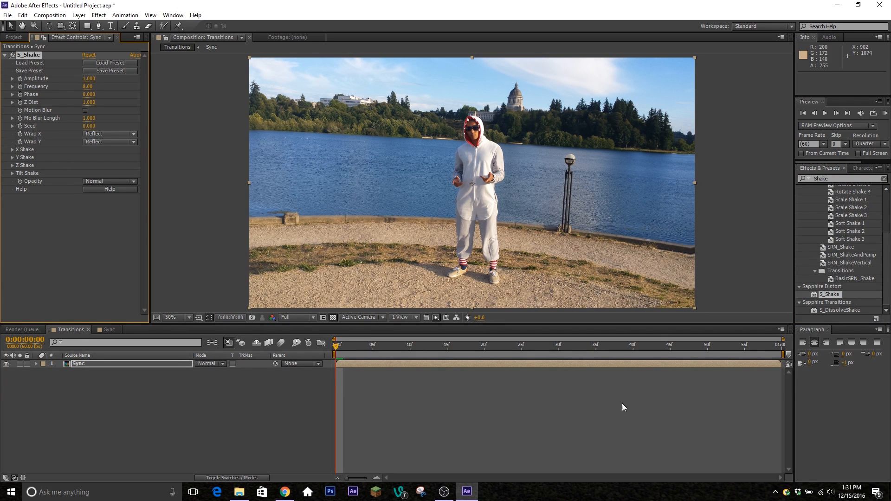
left_click(591, 413)
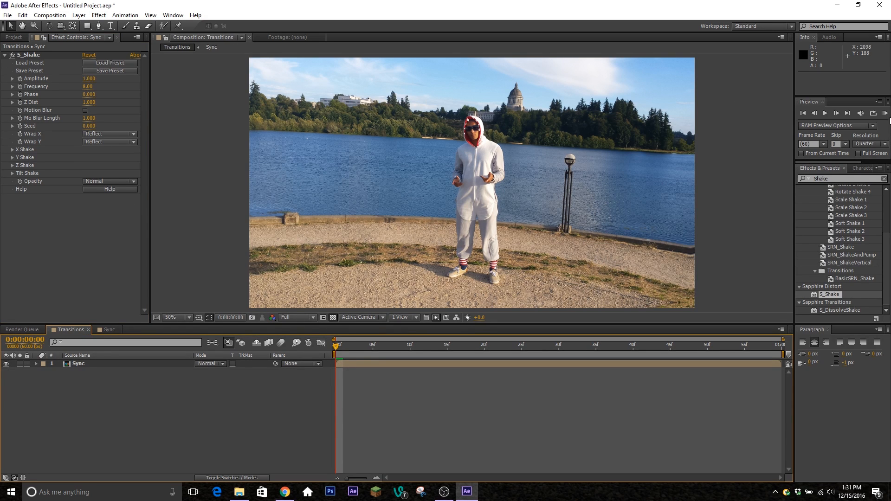
left_click(885, 112)
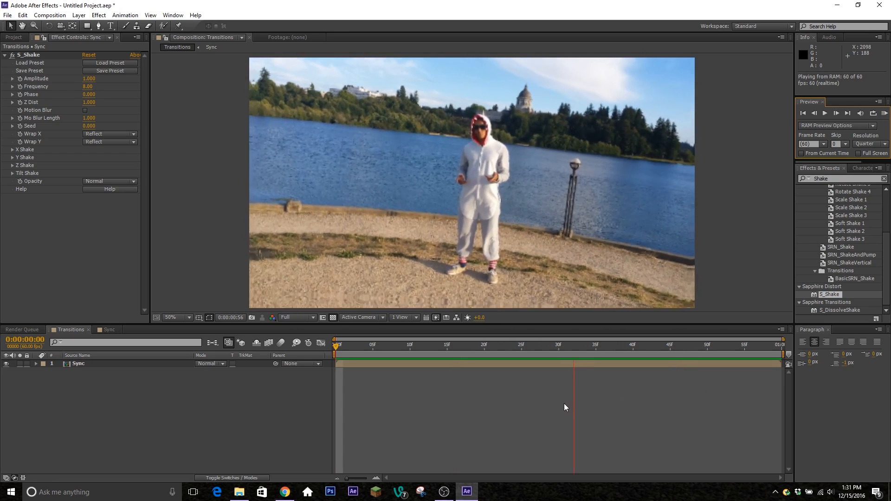
key("space")
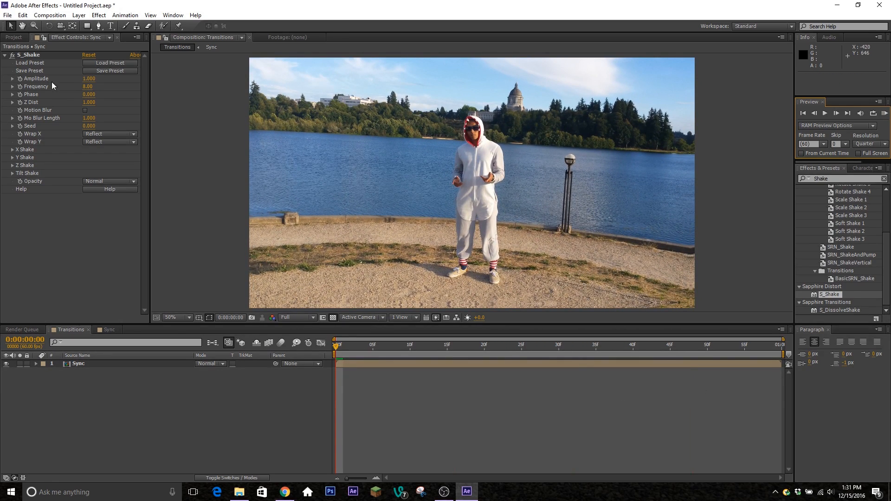
Set the S_Shake frequency to 4 and preview the shake
left_click(88, 86)
type("4")
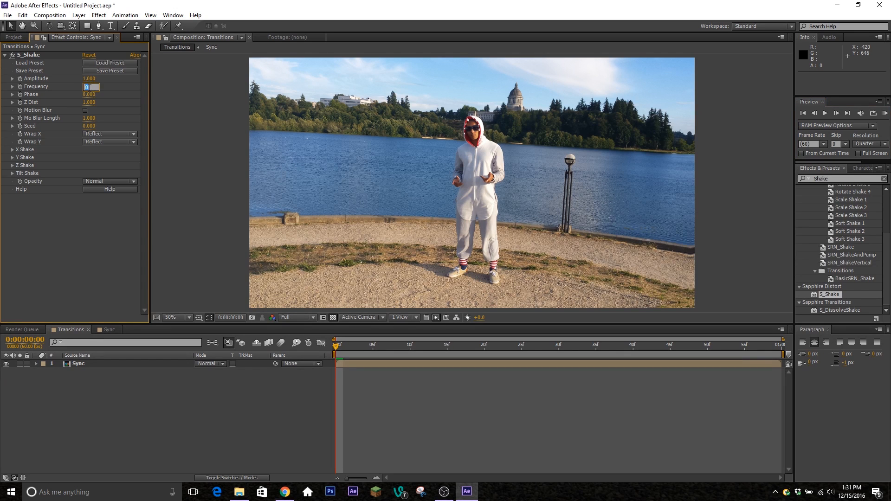
key("Return")
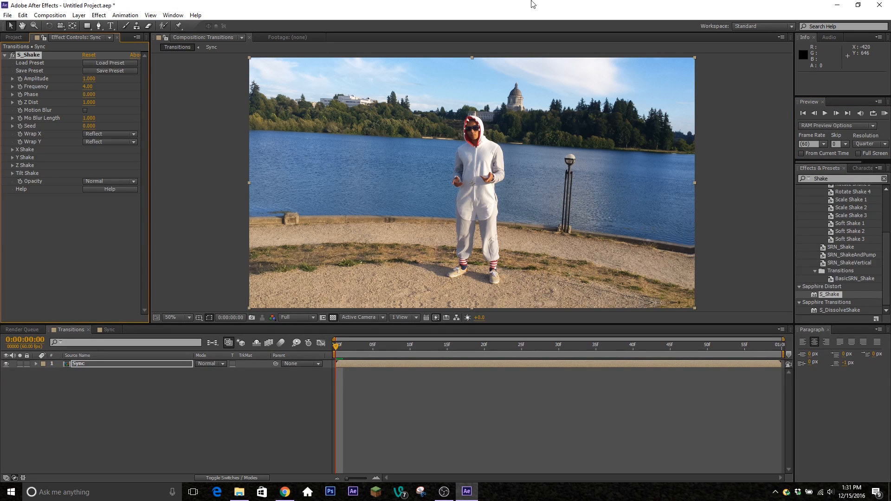
left_click(885, 114)
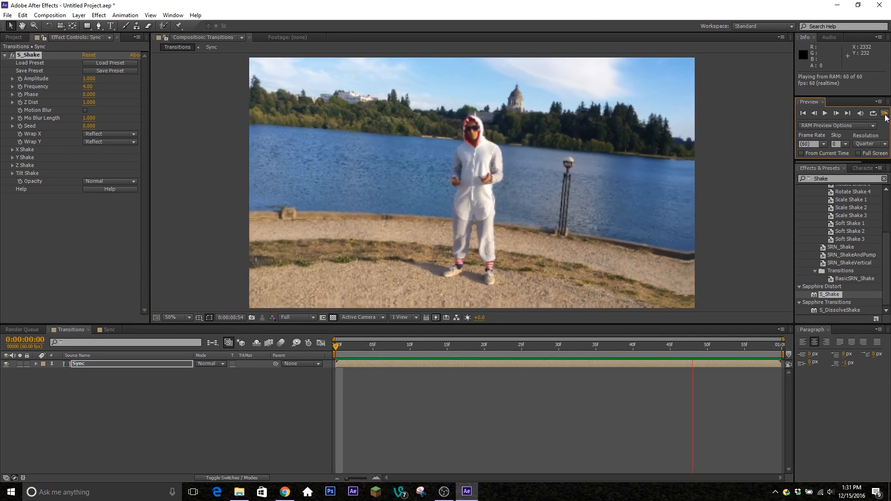
left_click(885, 114)
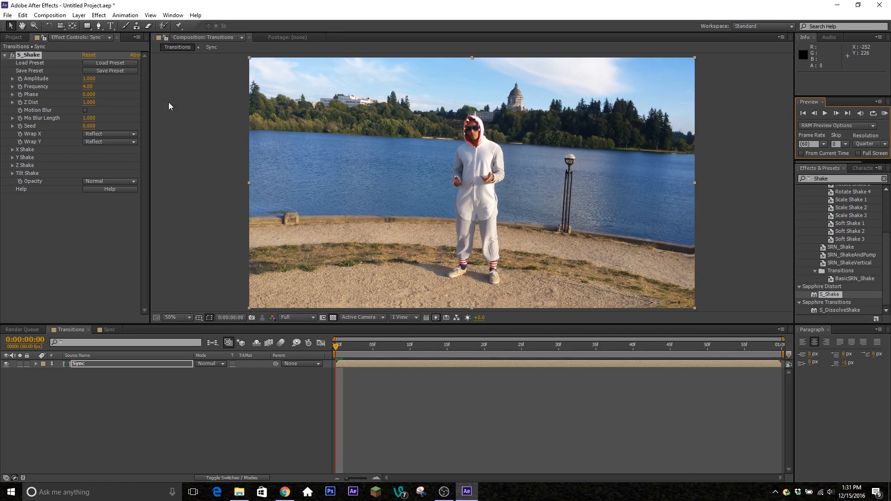
Lower the S_Shake frequency to 2, preview the shake and return to the start of the composition
left_click(88, 86)
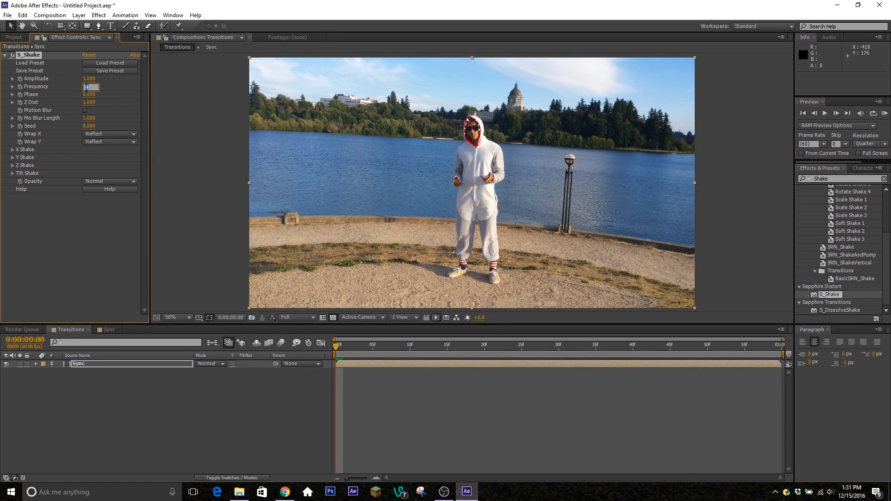
type("2")
key("Return")
left_click(884, 115)
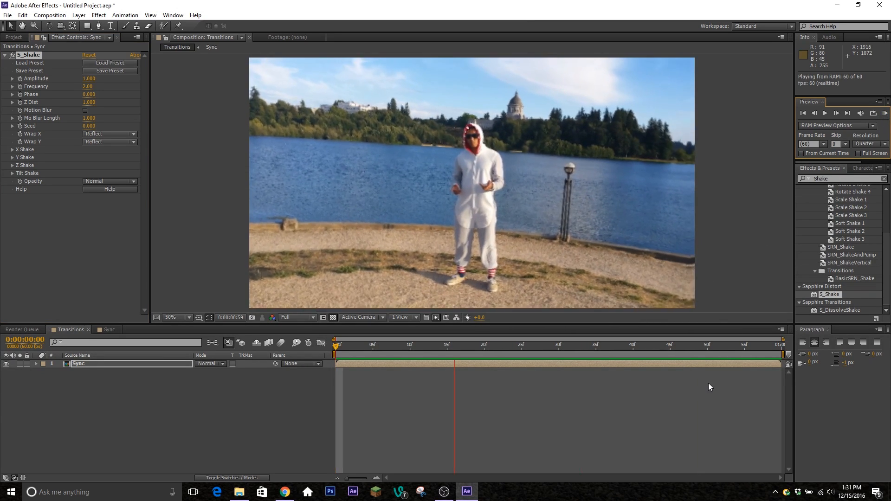
key("space")
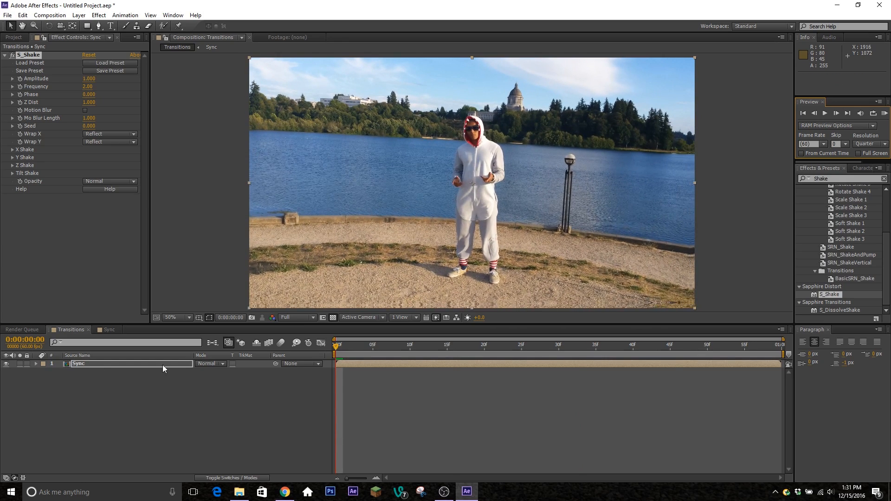
left_click_drag(338, 352, 242, 361)
left_click_drag(335, 347, 251, 350)
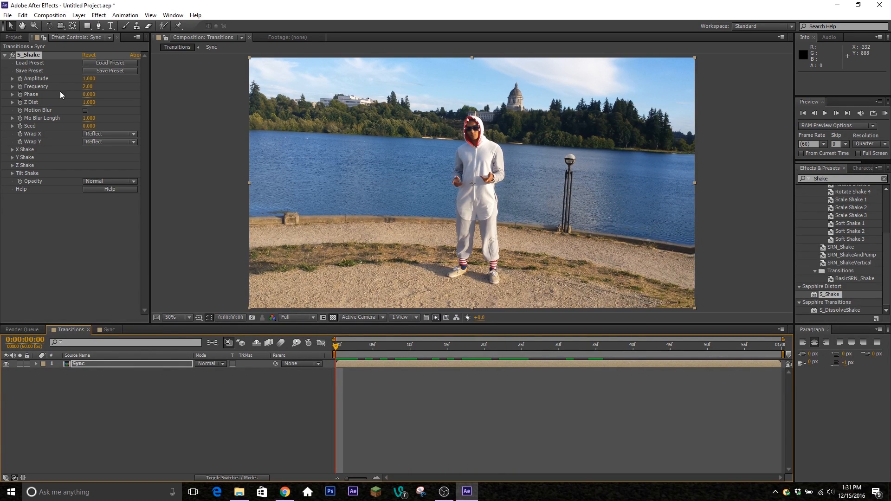
Set the S_Shake frequency to 3 and scrub back to the first frame
left_click(90, 88)
type("3")
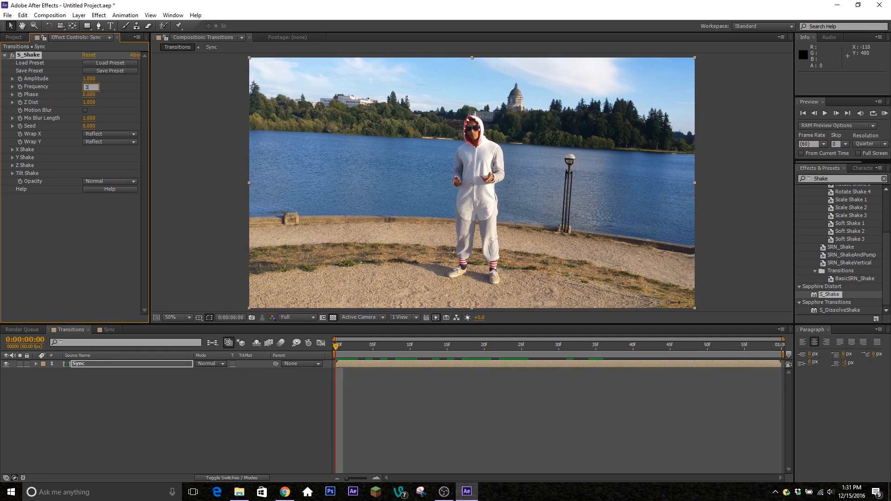
key("Return")
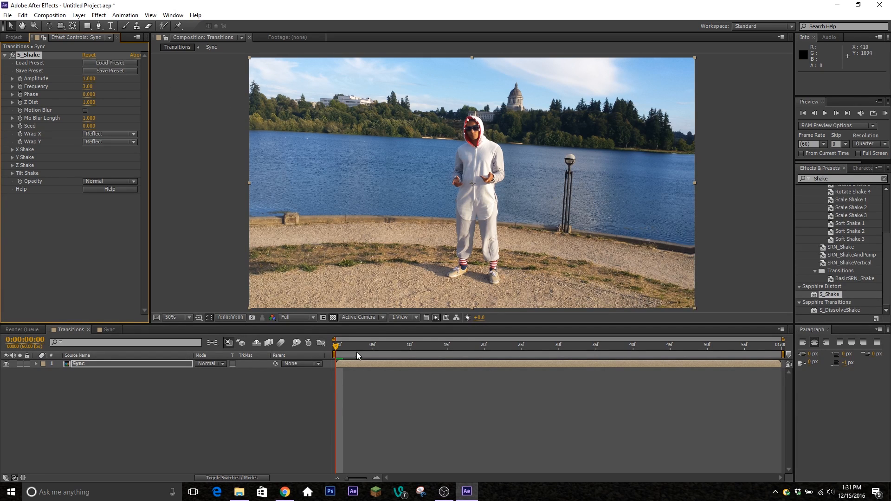
left_click_drag(336, 350, 201, 339)
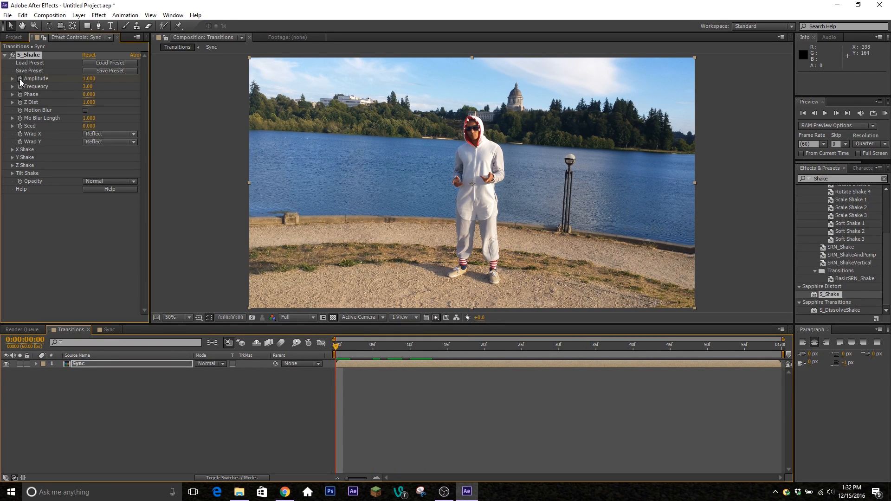
Animate the S_Shake amplitude from 2 at frame 0 to 0.5 at frame 45 and preview the fading shake
left_click(88, 78)
type("2")
key("Return")
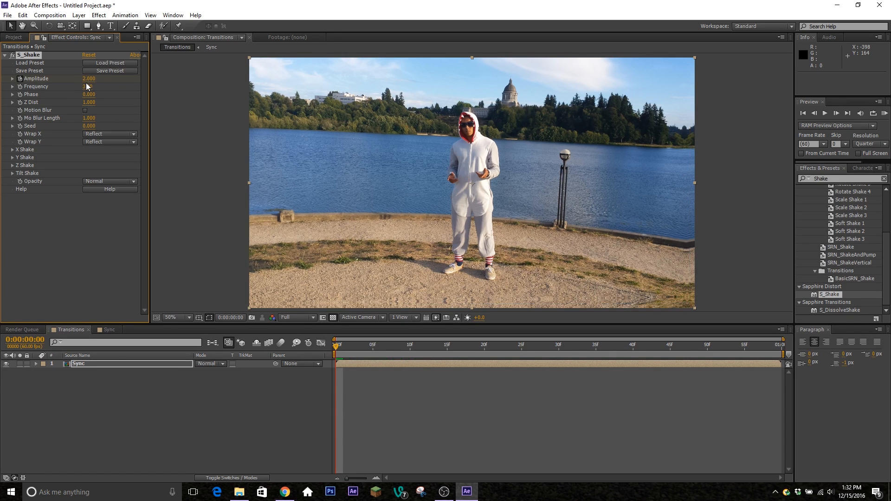
left_click(671, 348)
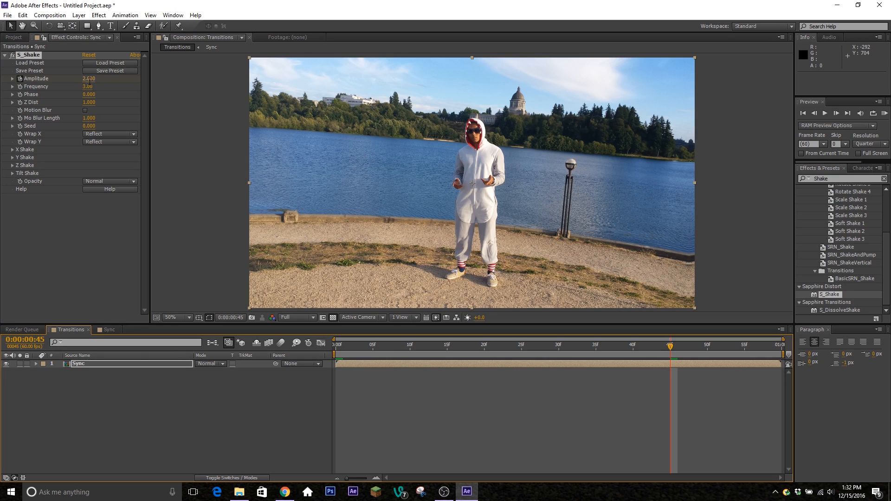
left_click(89, 79)
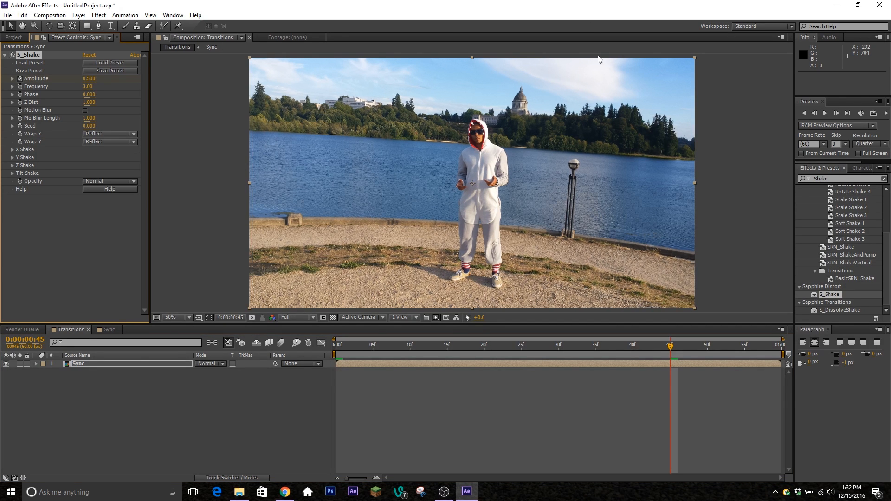
left_click(884, 114)
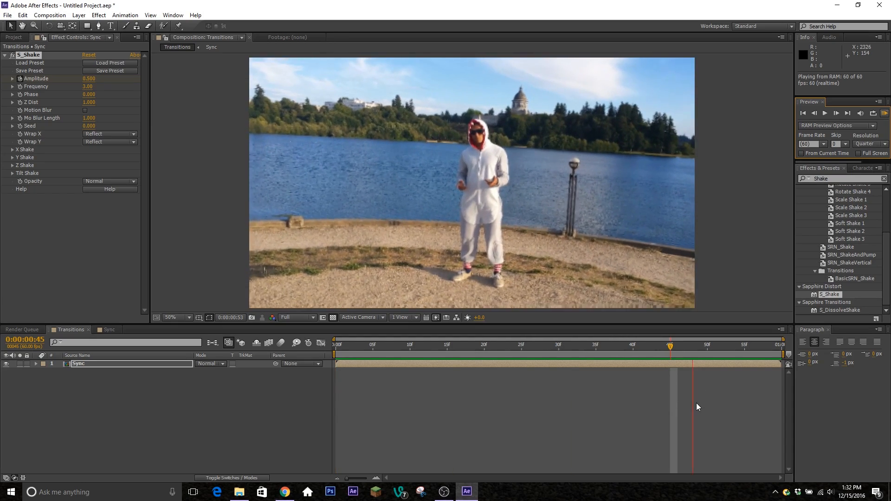
key("space")
Return to the first frame and delete the S_Shake effect from the Sync layer
left_click_drag(403, 354, 325, 367)
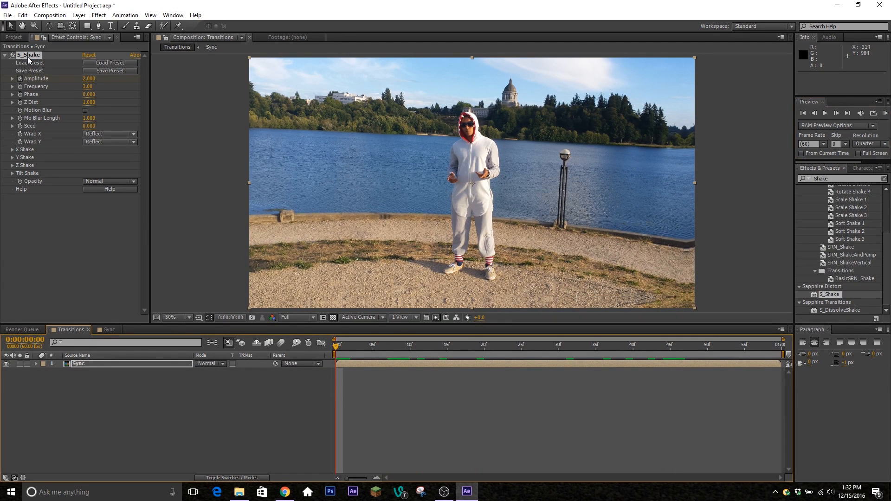
left_click(57, 244)
left_click(29, 55)
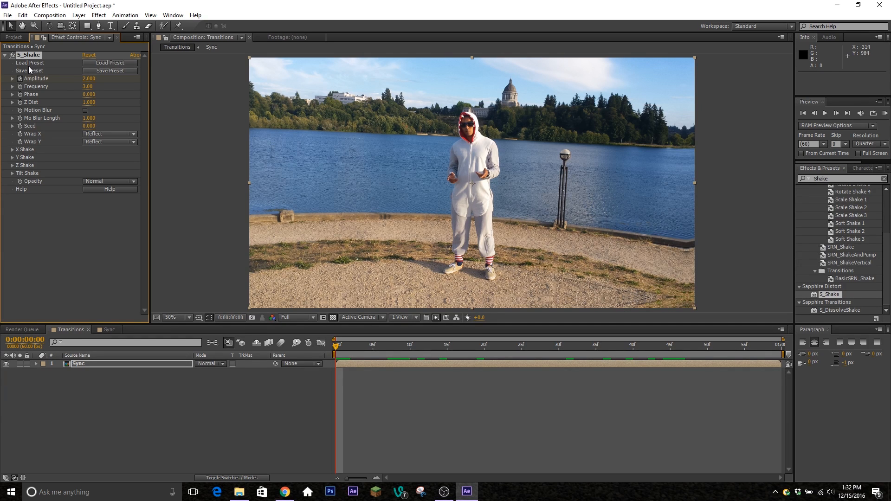
key("Delete")
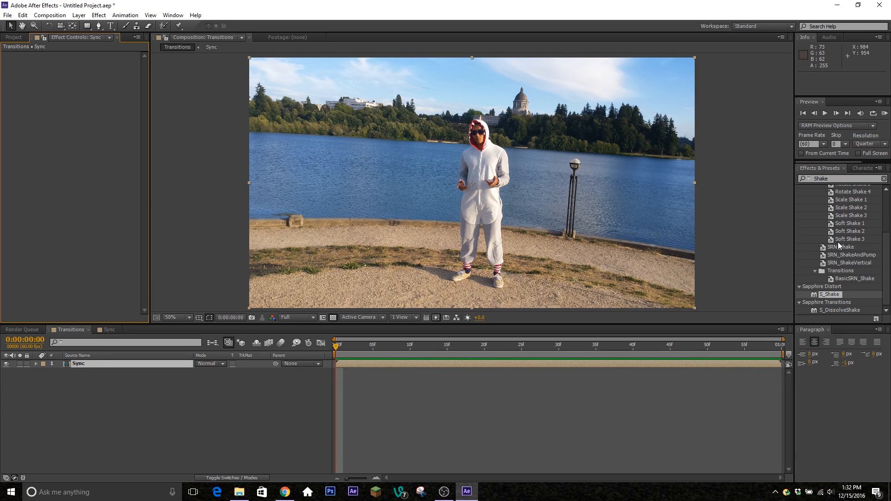
Apply the Hard Shake 1 user preset to the Sync layer at the first frame
scroll(854, 230, "up", 3)
scroll(845, 250, "up", 2)
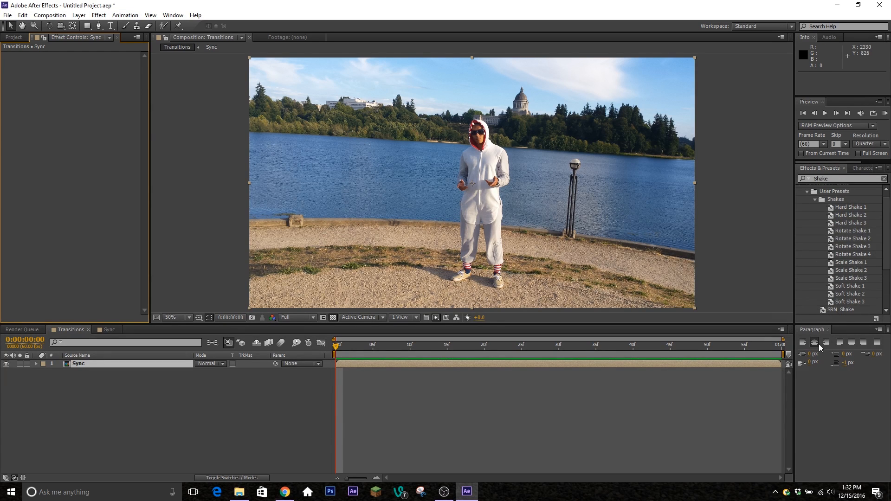
left_click_drag(862, 206, 359, 363)
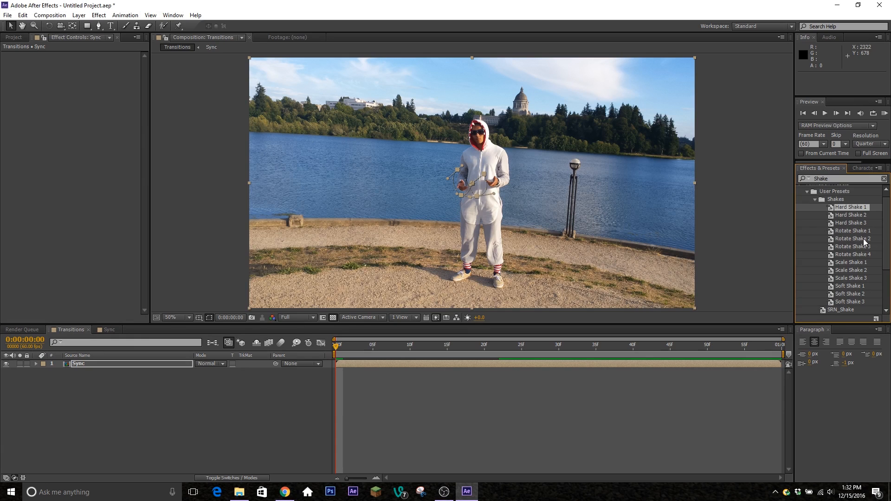
Add the Rotate Shake 2 and Scale Shake 2 presets to the Sync layer and preview the combined shake
left_click(580, 364)
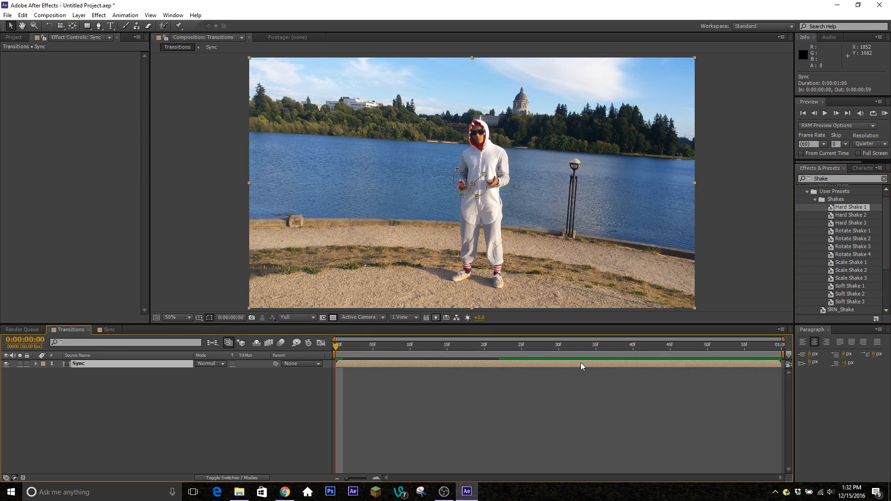
left_click(857, 239)
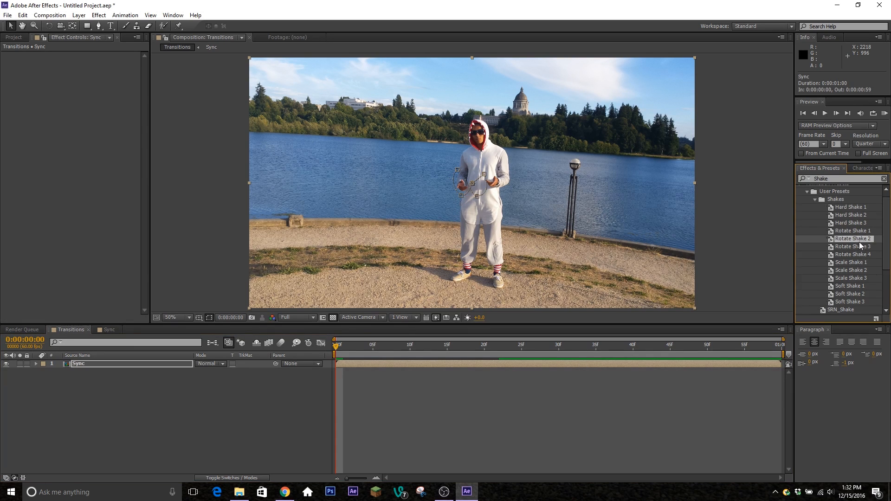
left_click(644, 366)
double_click(856, 271)
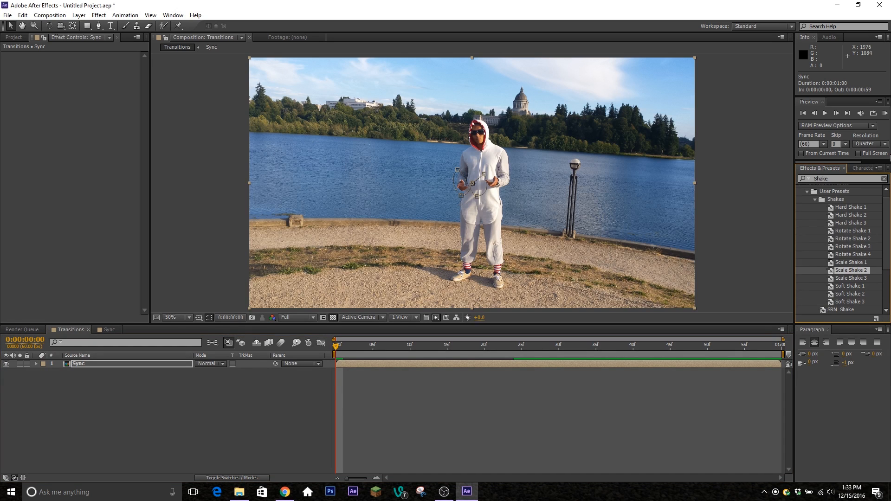
left_click(885, 114)
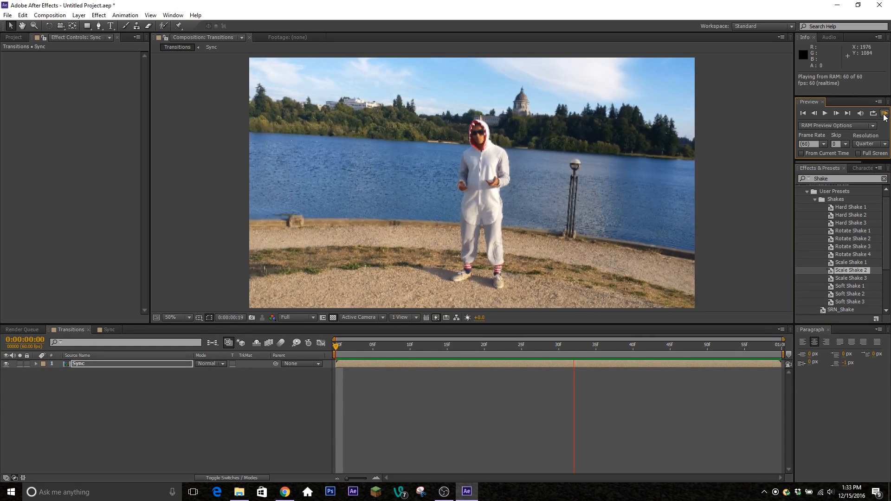
key("space")
Search the effects for "motion" and apply Motion Tile to the Sync layer
left_click(832, 179)
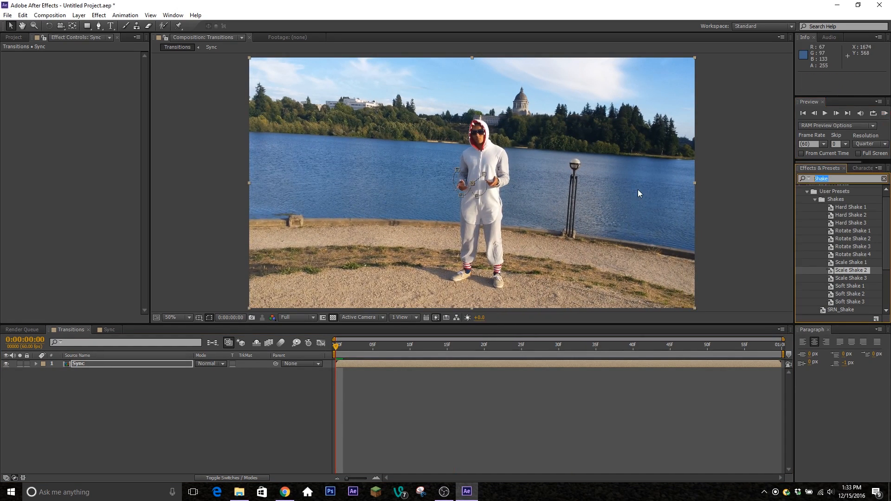
type("motion")
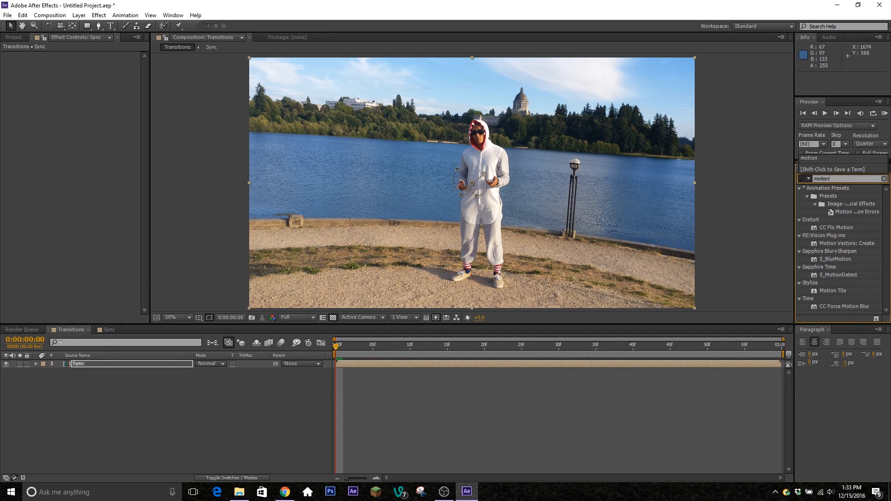
left_click_drag(836, 291, 91, 200)
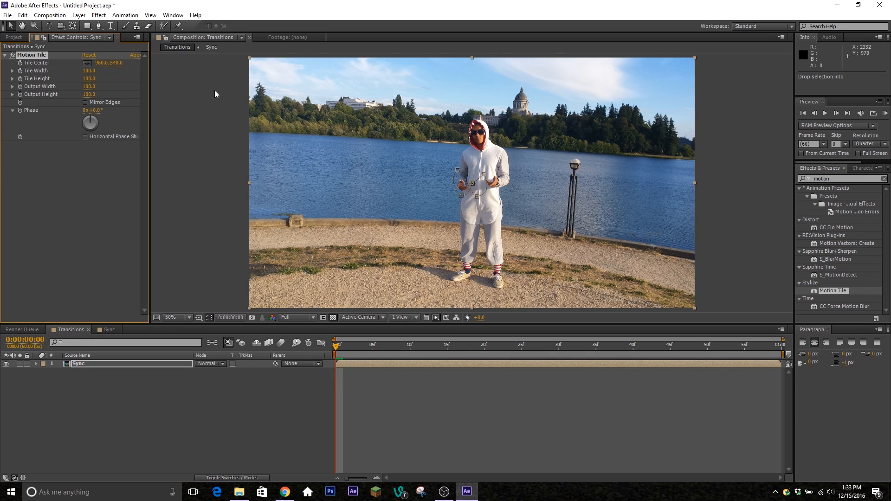
Enlarge the Motion Tile output width, set its output height to 200 with Mirror Edges enabled, and preview the composition
left_click_drag(86, 94, 98, 87)
left_click(85, 102)
left_click(884, 113)
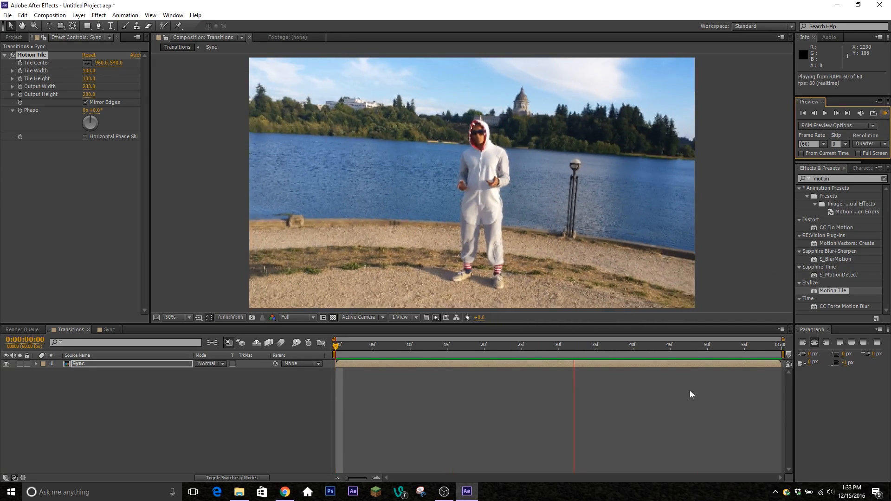
Stop the preview and delete all Position, Scale and Rotation keyframes from the Sync layer
key("space")
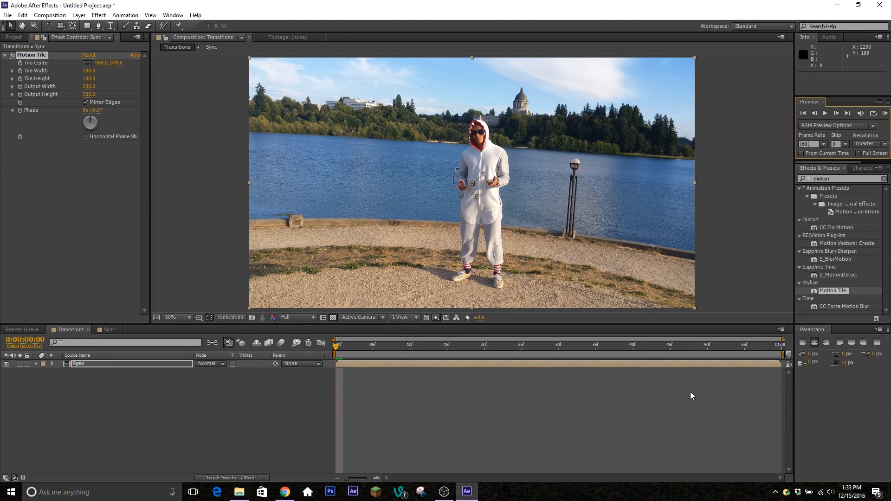
key("u")
left_click_drag(556, 390, 308, 370)
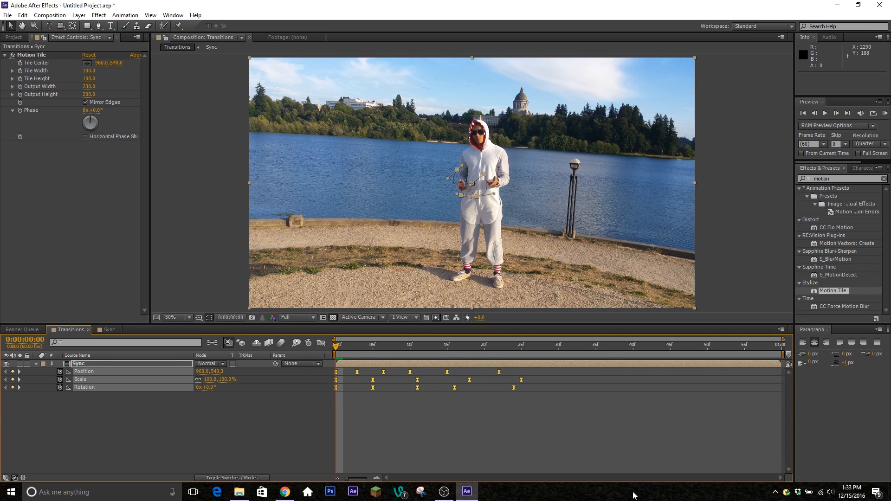
key("Delete")
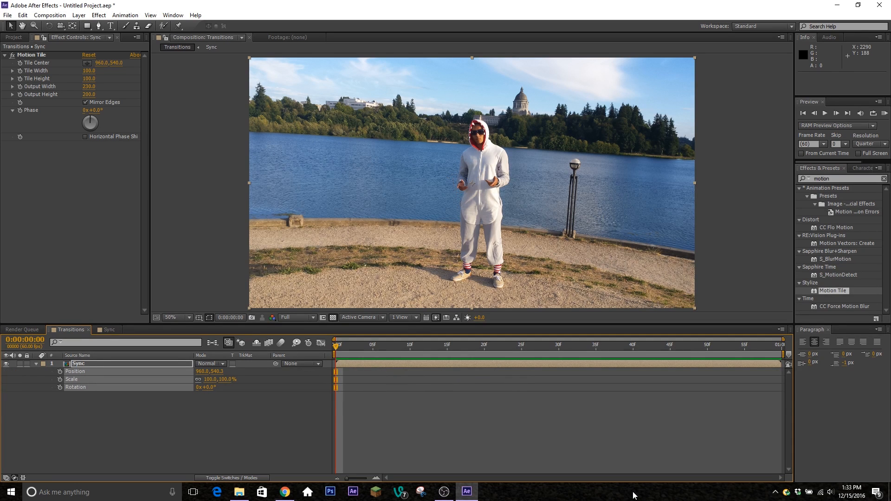
left_click(185, 422)
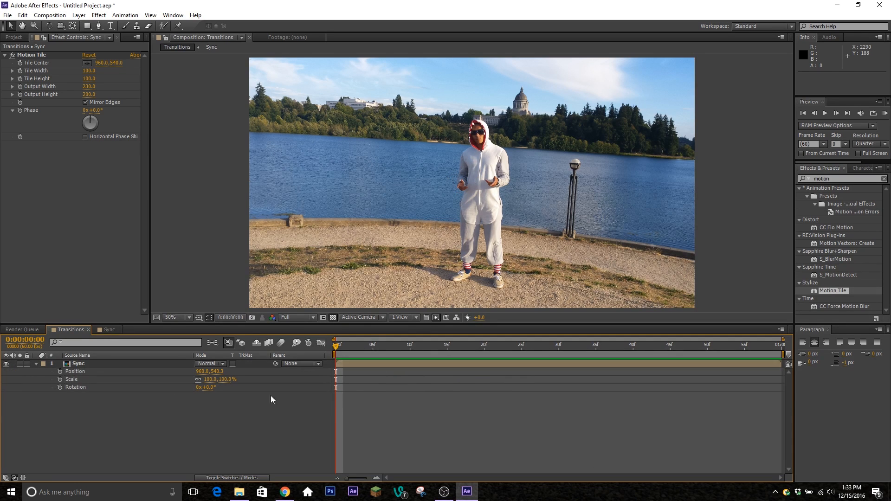
left_click(85, 371)
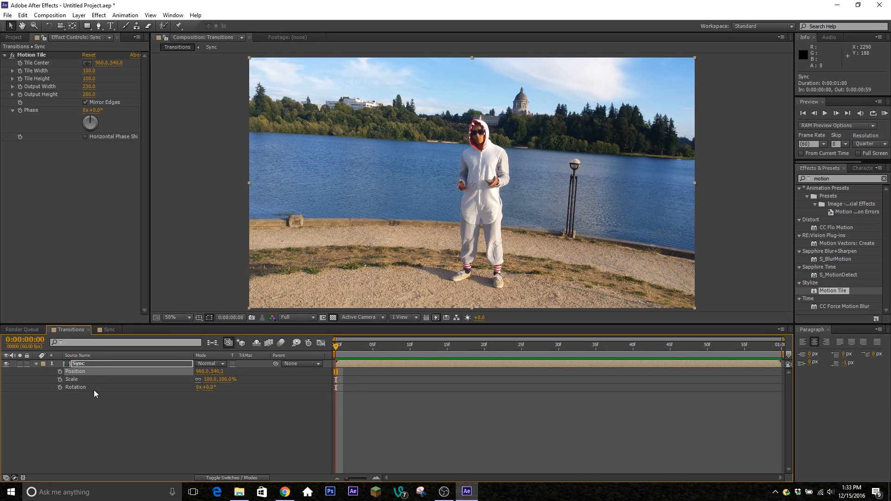
left_click(180, 444)
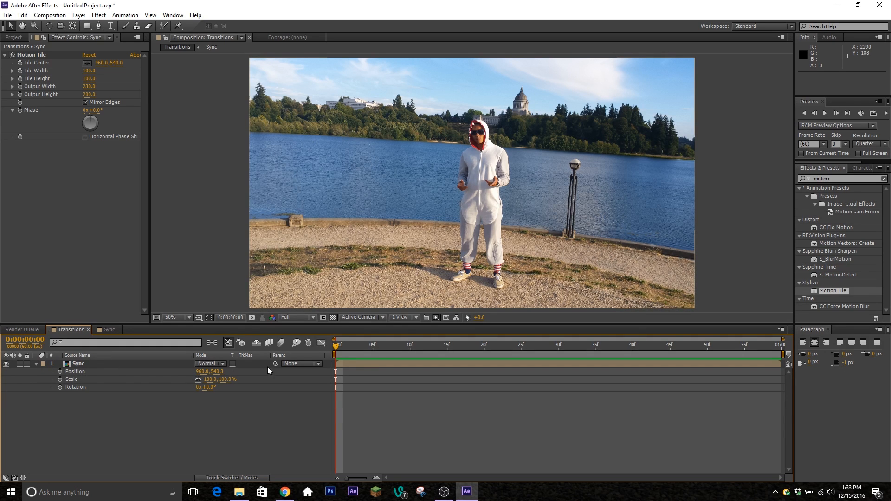
Keyframe the Sync layer's Position at frames 0, 4, 8 and 12, offsetting it to about 896, 508 at frame 4 and 990, 582 at frame 12
left_click(60, 371)
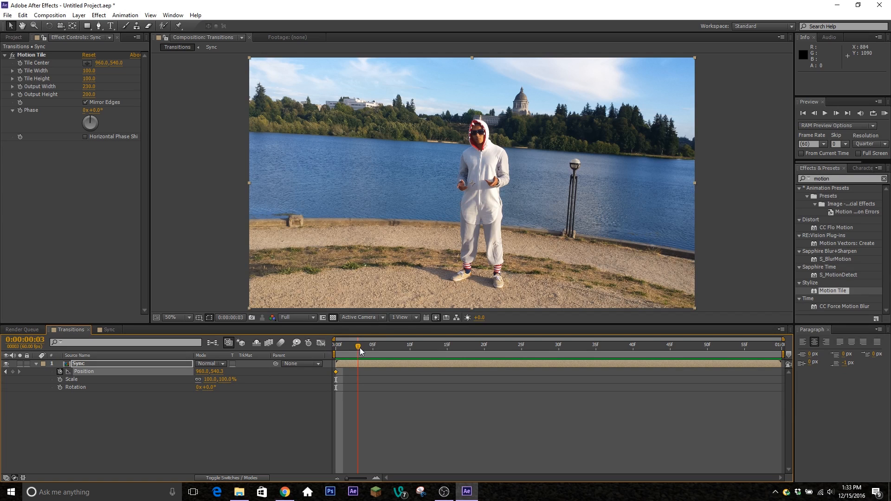
left_click_drag(360, 347, 362, 349)
left_click_drag(463, 225, 448, 218)
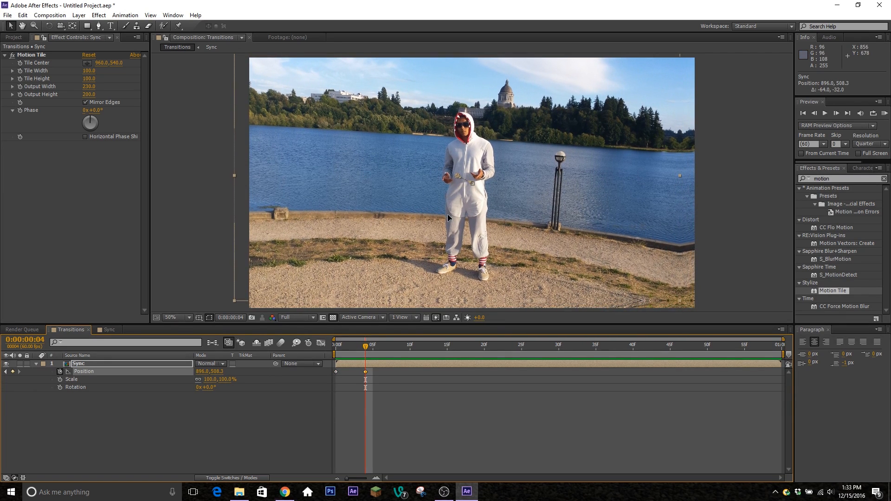
left_click(392, 346)
mouse_move(511, 225)
left_mouse_down()
mouse_move(531, 208)
mouse_move(532, 216)
mouse_move(510, 224)
mouse_move(511, 238)
left_mouse_up()
left_click(425, 346)
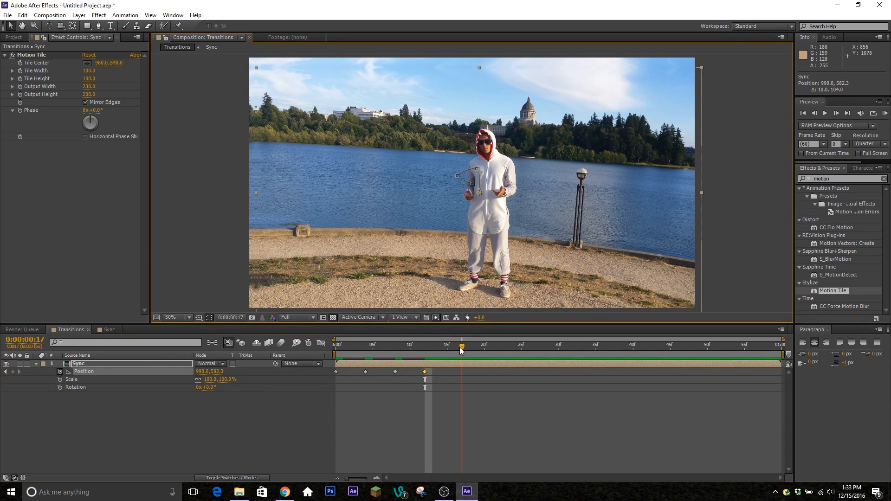
Add a Position keyframe at frame 17 that returns the Sync layer to 960, 540
left_click_drag(520, 277, 517, 266)
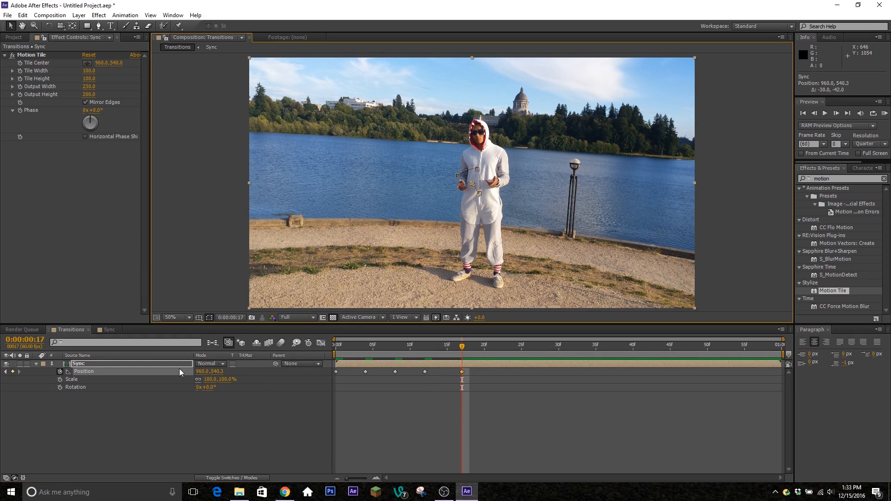
left_click(216, 372)
type("540")
key("Return")
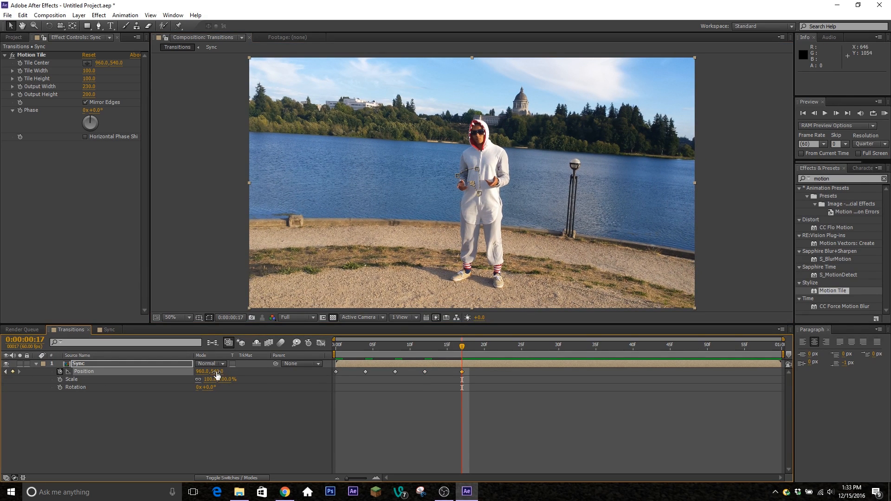
Apply Easy Ease to all Position keyframes and inspect their speed curve in the Graph Editor
left_click_drag(479, 371, 332, 375)
key("F9")
left_click(323, 341)
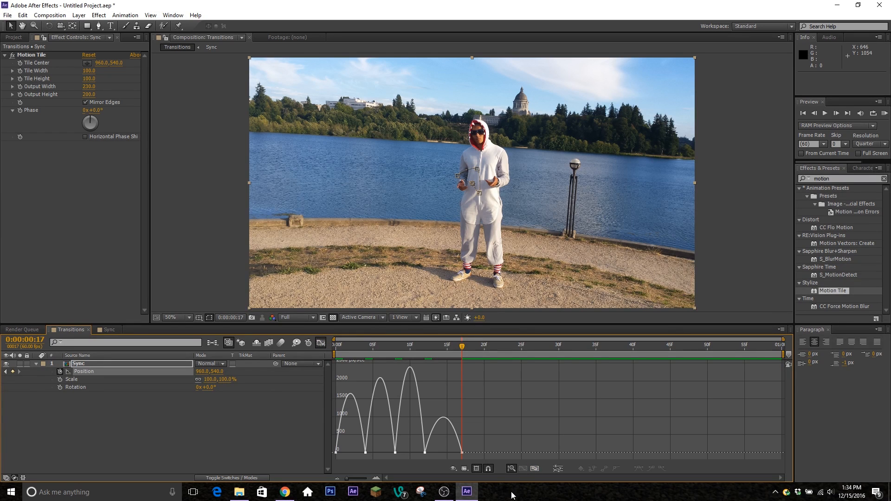
left_click_drag(480, 457, 325, 365)
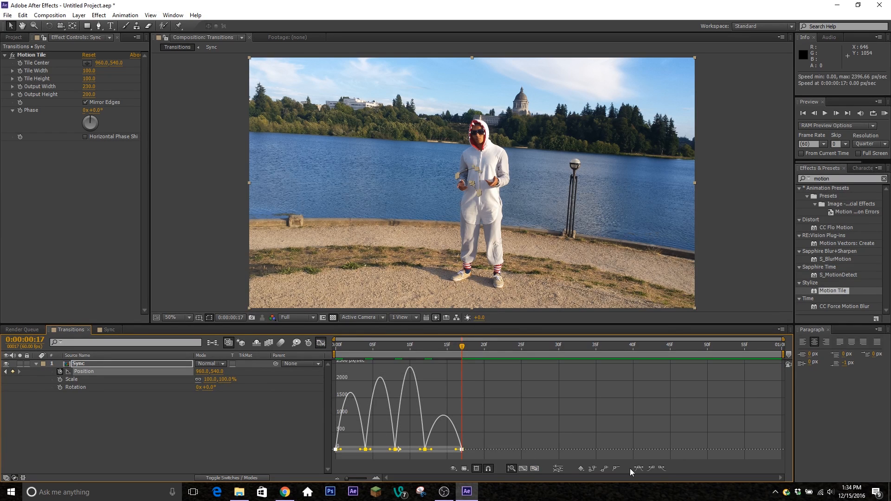
left_click(321, 344)
left_click(562, 438)
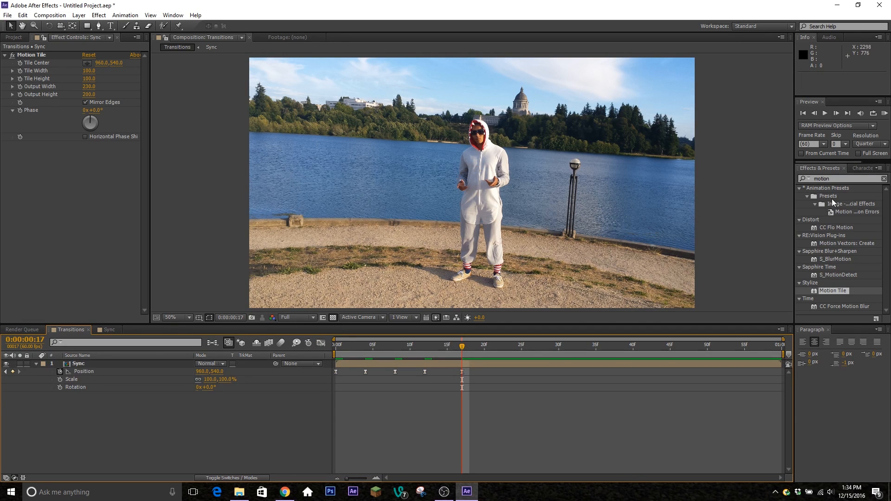
RAM preview the position shake and remove all Position keyframes from the Sync layer
left_click(885, 114)
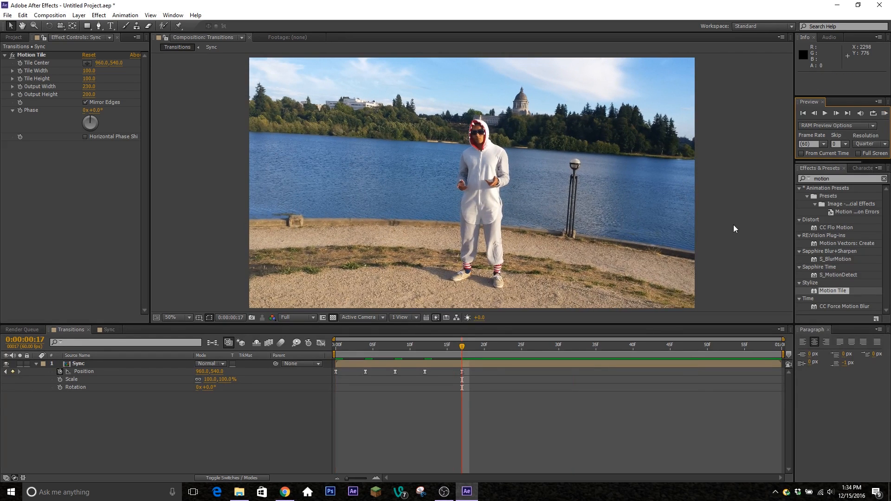
left_click_drag(474, 372, 334, 371)
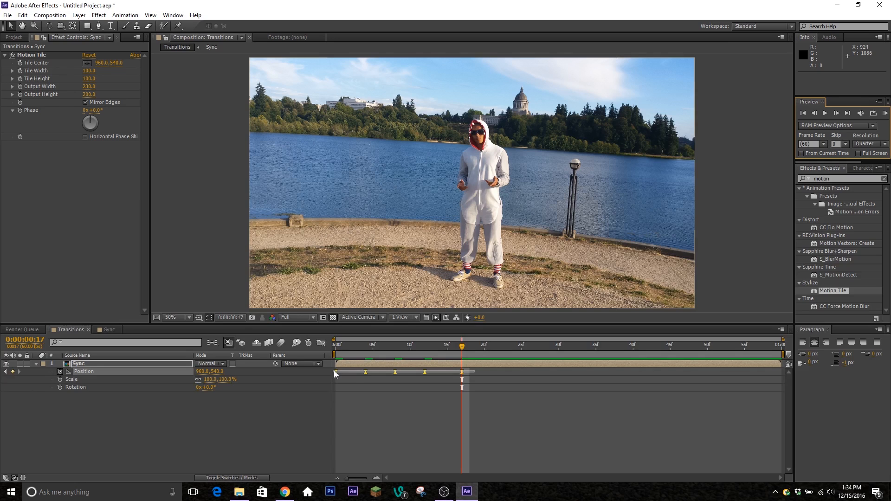
left_click(489, 372)
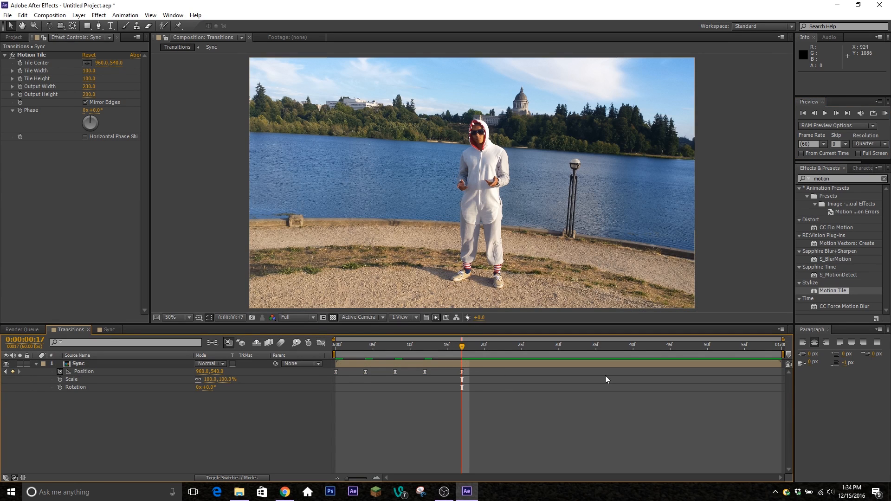
left_click(60, 371)
Keyframe the Sync layer's Scale at frames 0, 4, 9, 13 and 17, using 121% at frame 4 and 97% at frame 17
left_click_drag(375, 346, 336, 345)
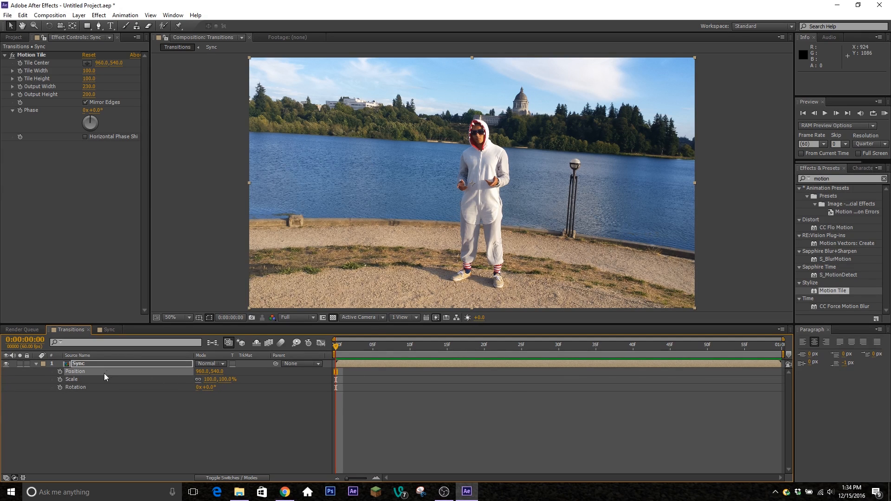
left_click(59, 379)
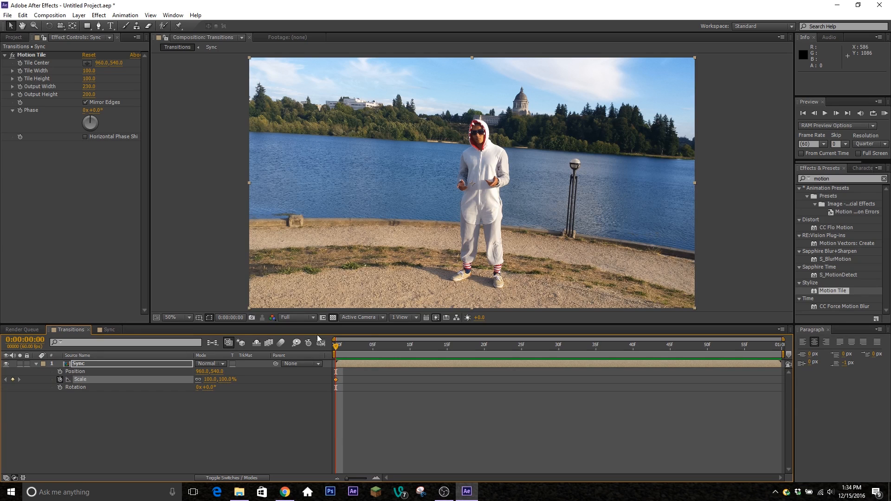
left_click(365, 348)
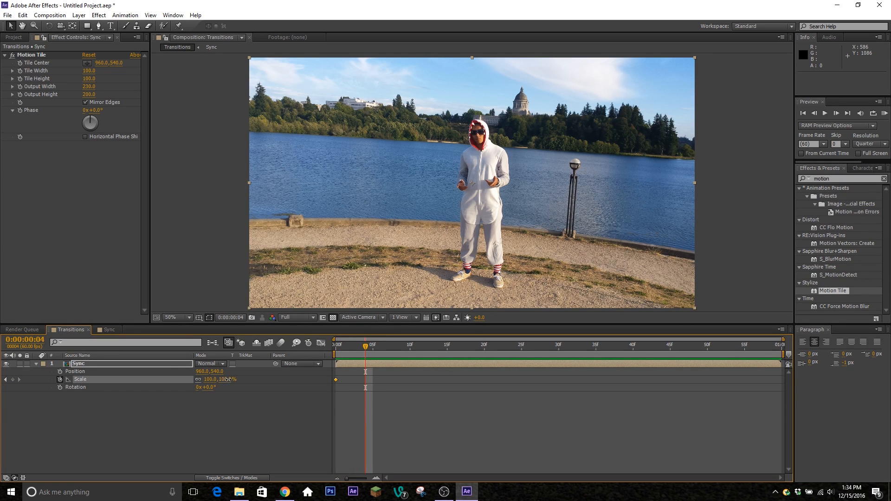
left_click_drag(226, 379, 237, 379)
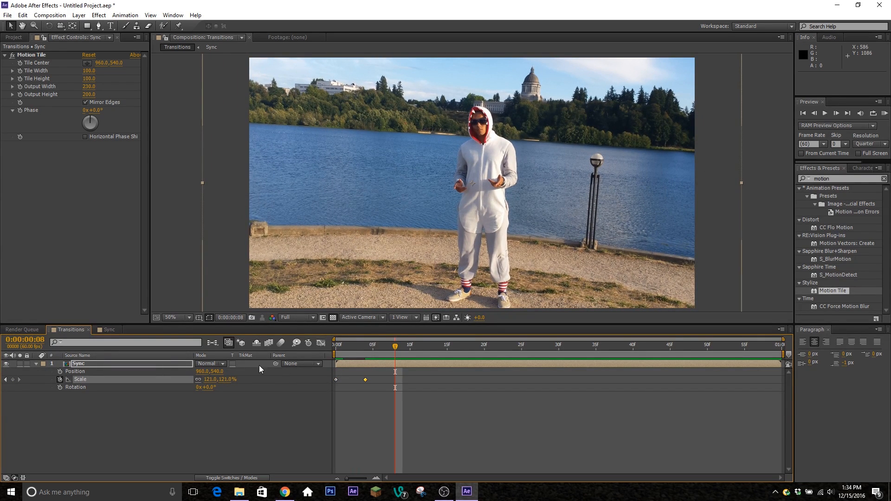
left_click(400, 351)
left_click_drag(222, 379, 225, 379)
left_click(433, 347)
left_click(462, 347)
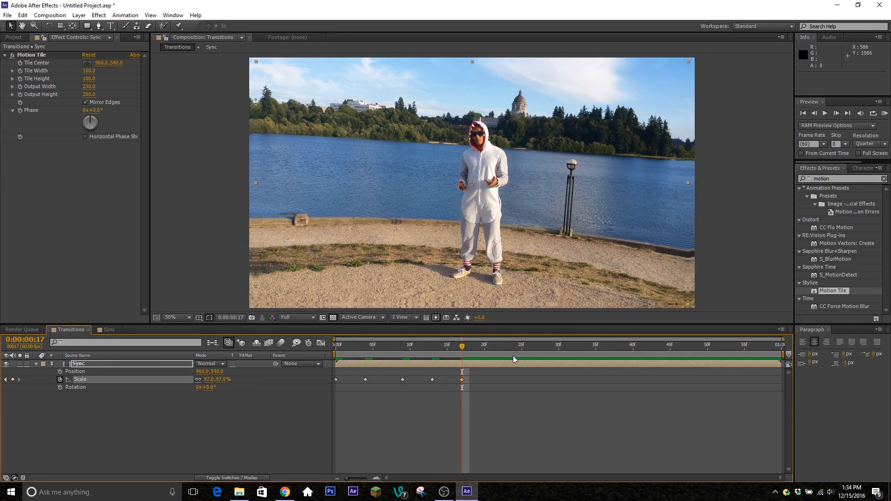
Add a 100% Scale keyframe at frame 22 and apply Easy Ease to all Scale keyframes
left_click(499, 347)
left_click(205, 380)
type("100")
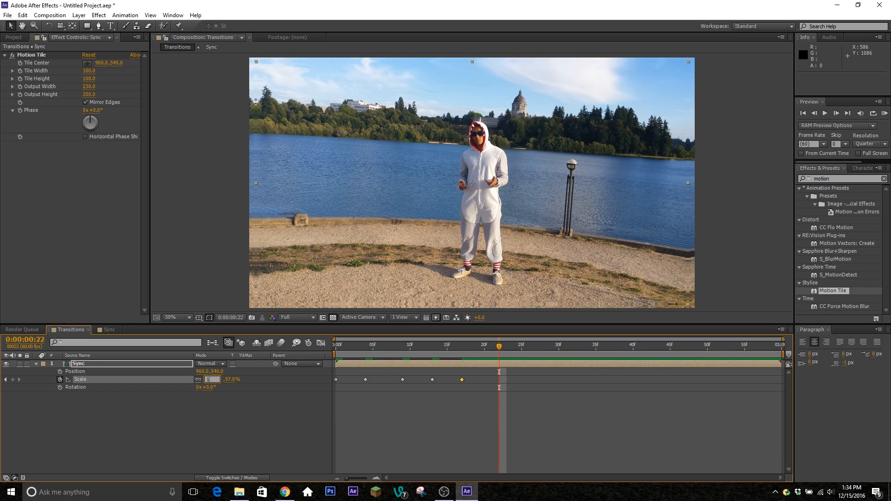
key("Return")
left_click_drag(538, 380, 312, 384)
key("F9")
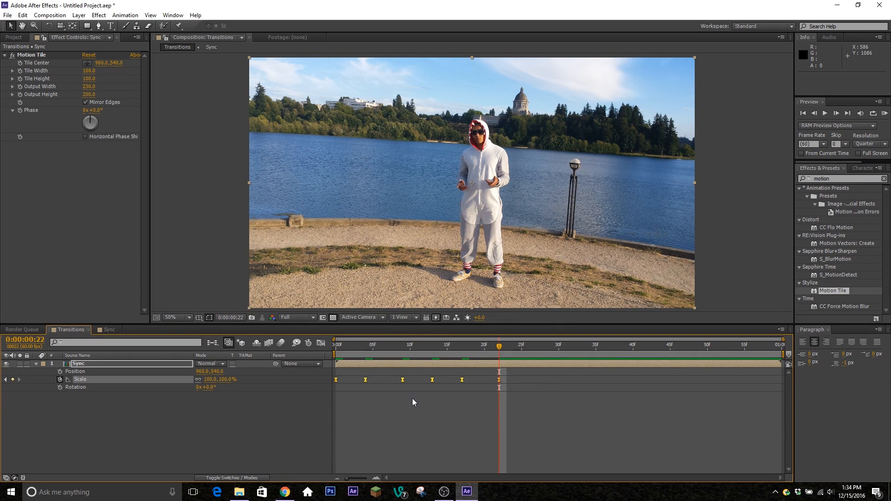
RAM preview the scale shake and remove all Scale keyframes from the Sync layer
left_click(412, 398)
left_click(886, 114)
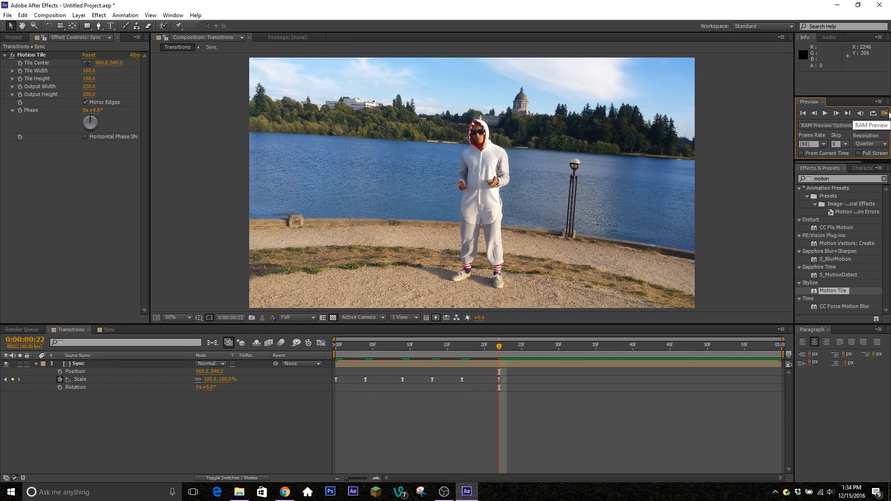
left_click(60, 379)
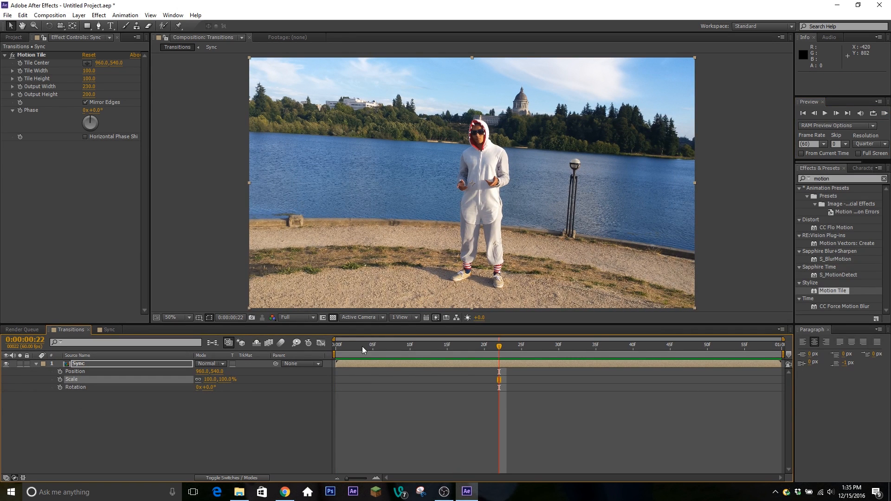
Keyframe the Sync layer's Rotation at frame 0, with 4° at frame 4 and -6° at frame 9
left_click_drag(362, 346, 157, 366)
left_click(60, 387)
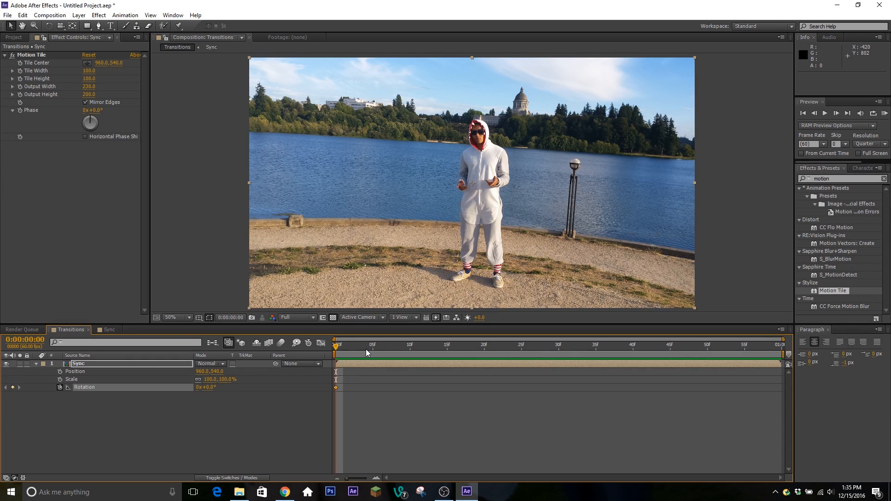
left_click_drag(209, 393, 209, 389)
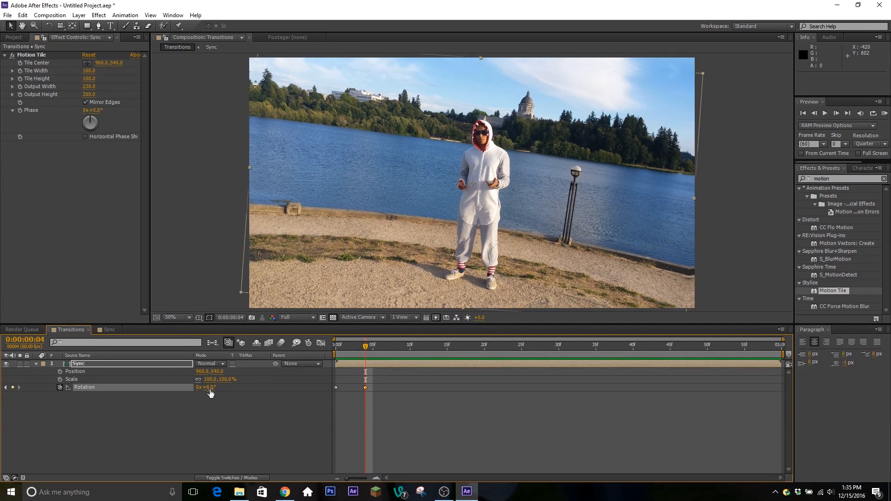
left_click(403, 348)
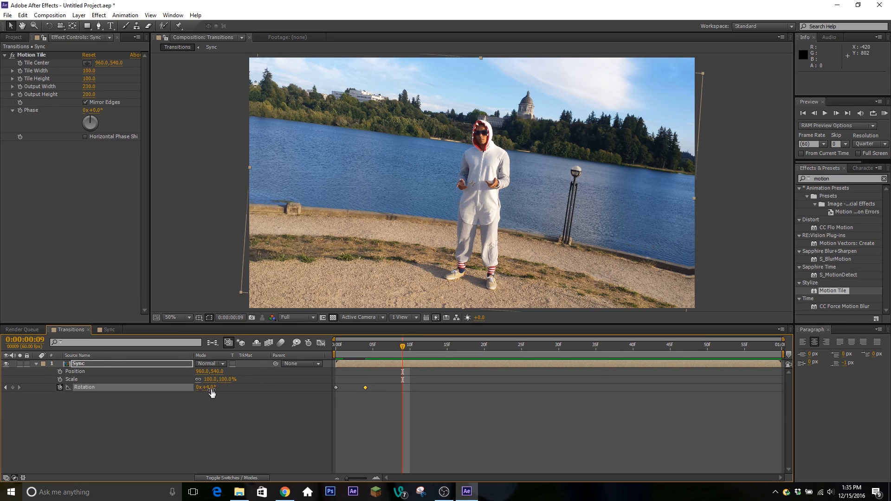
left_click_drag(212, 393, 207, 388)
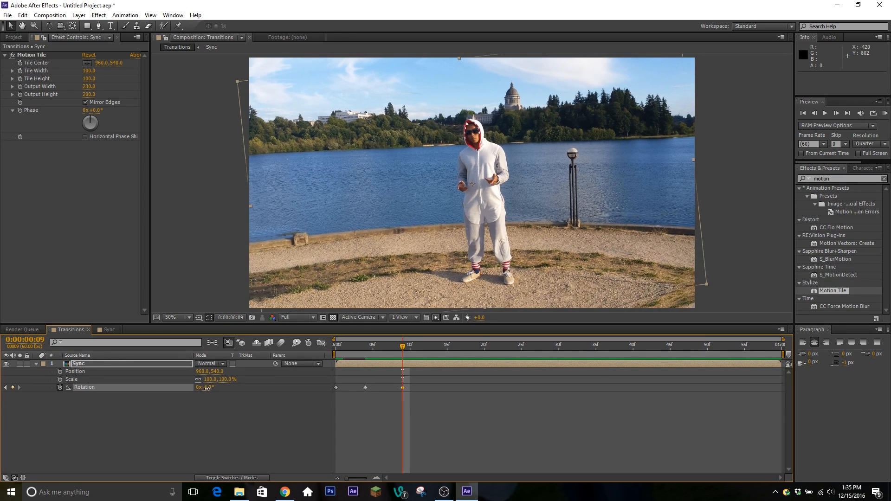
Try a Rotation of 9° on the Sync layer's keyframe at frame 4
left_click_drag(348, 350, 364, 357)
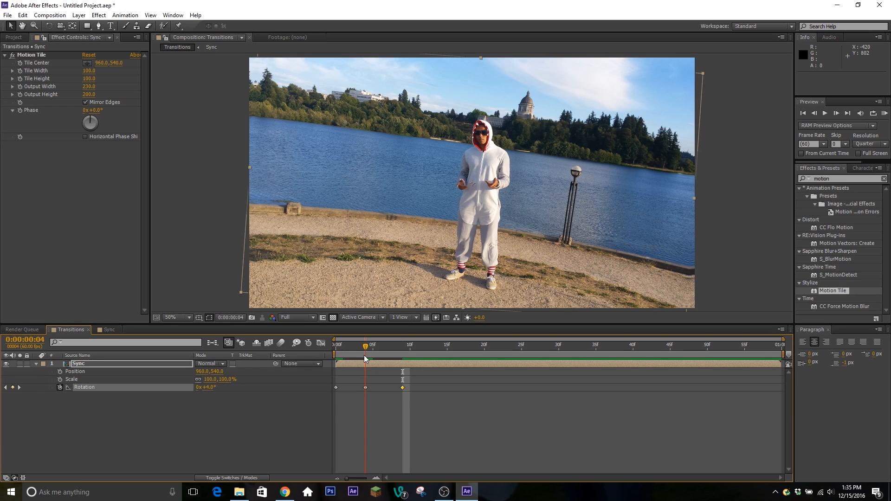
left_click(365, 388)
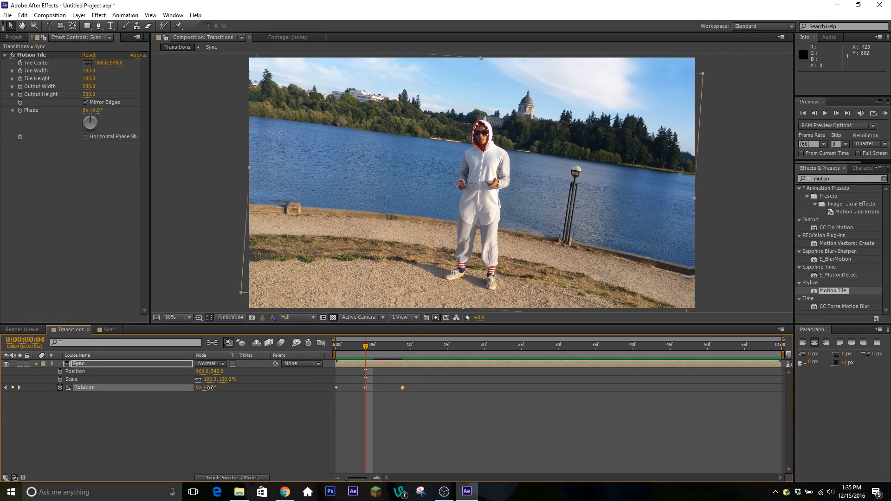
left_click_drag(207, 387, 209, 389)
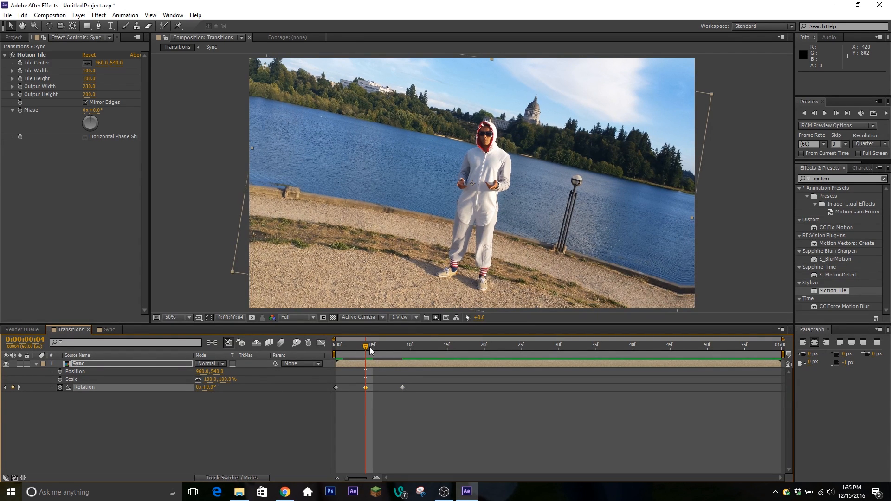
left_click_drag(366, 344, 403, 352)
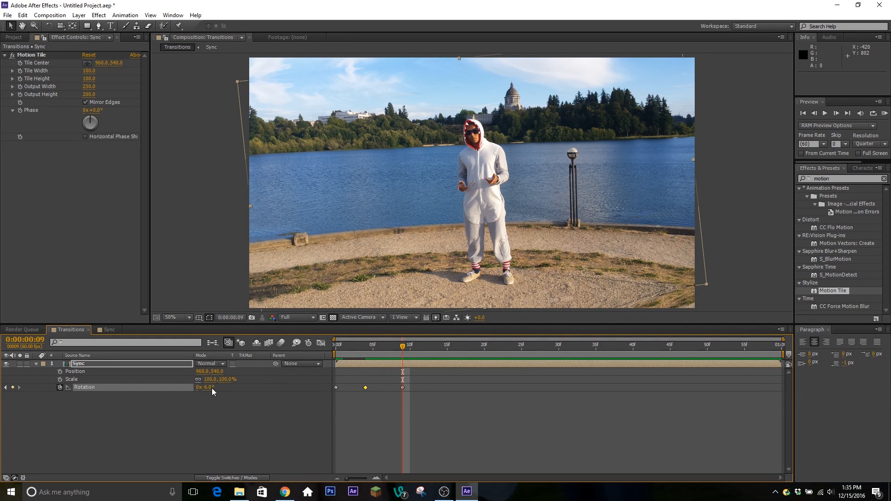
left_click(440, 347)
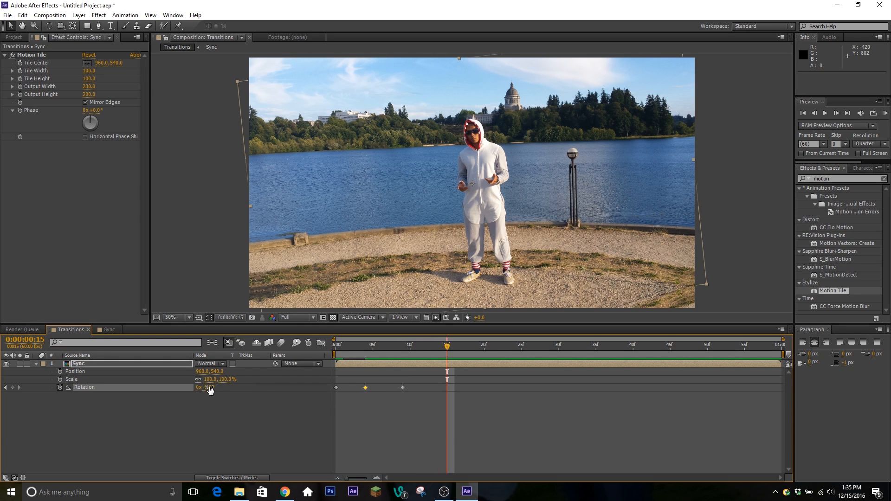
Undo the last Rotation change and return to the Transitions composition
key("alt+shift+period")
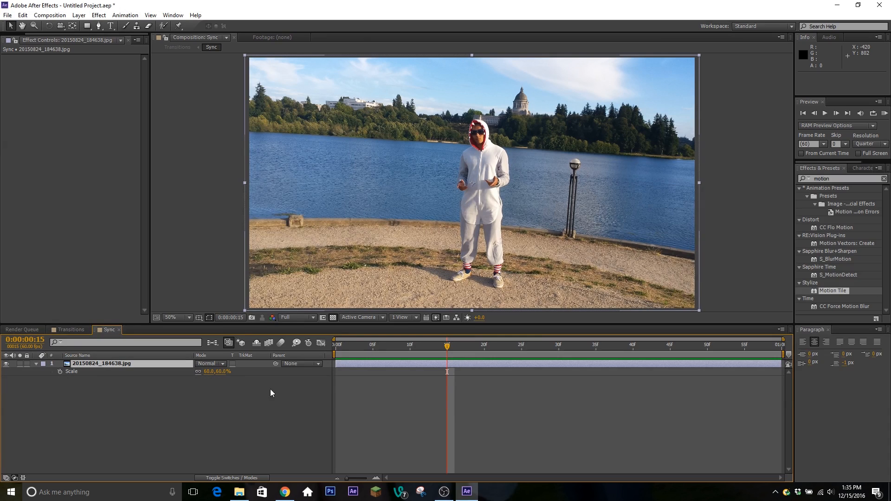
key("ctrl+z")
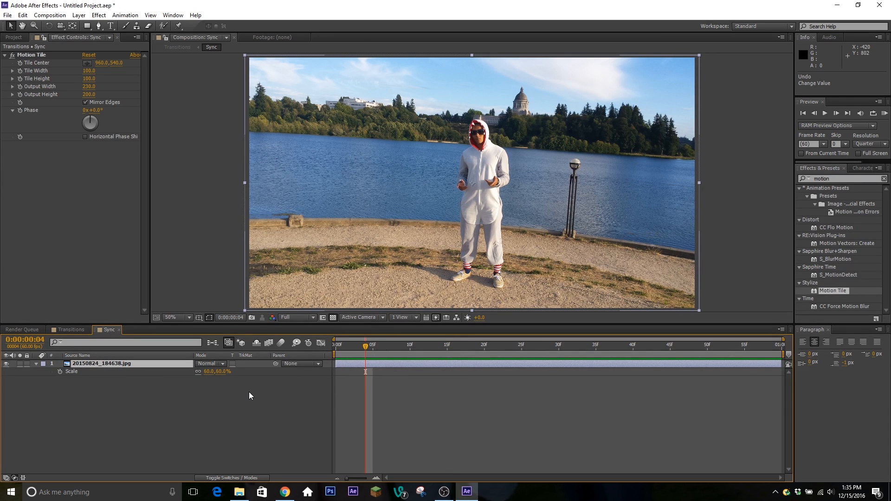
key("r")
left_click(66, 329)
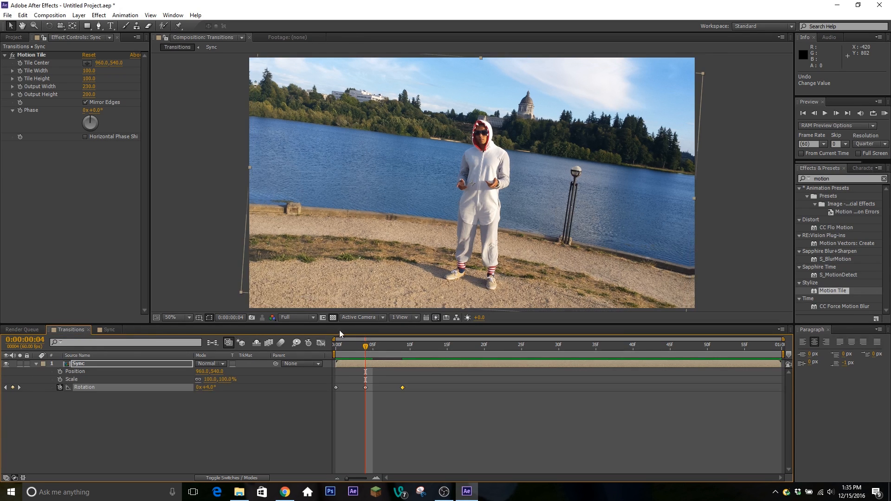
Keyframe the Sync layer's Rotation at 5° on frame 14 and -2° on frame 20
left_click_drag(387, 351, 432, 348)
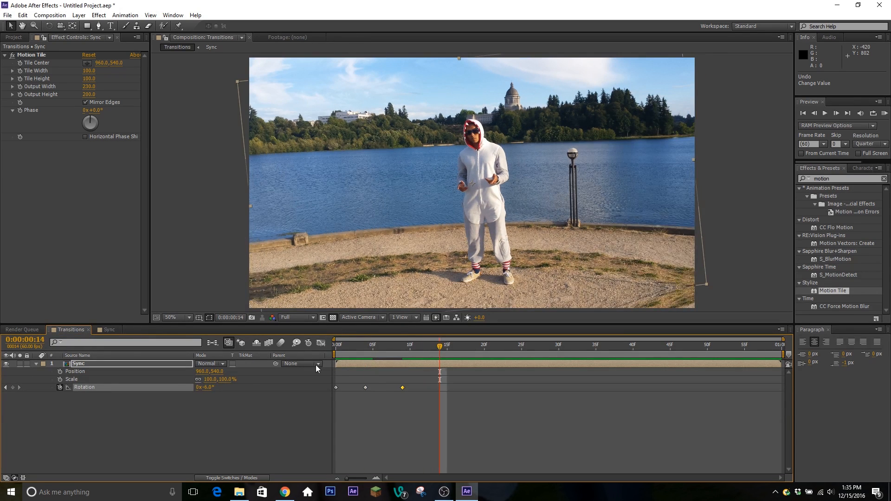
left_click(206, 387)
type("5")
key("Return")
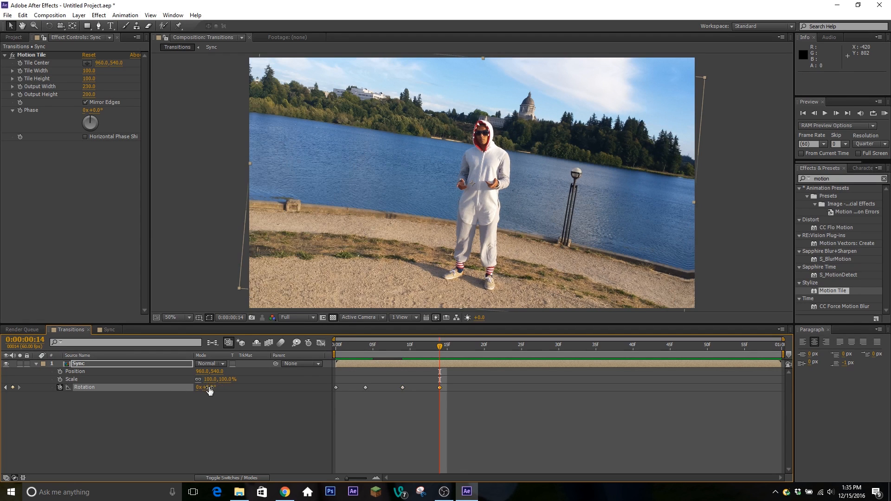
left_click(482, 349)
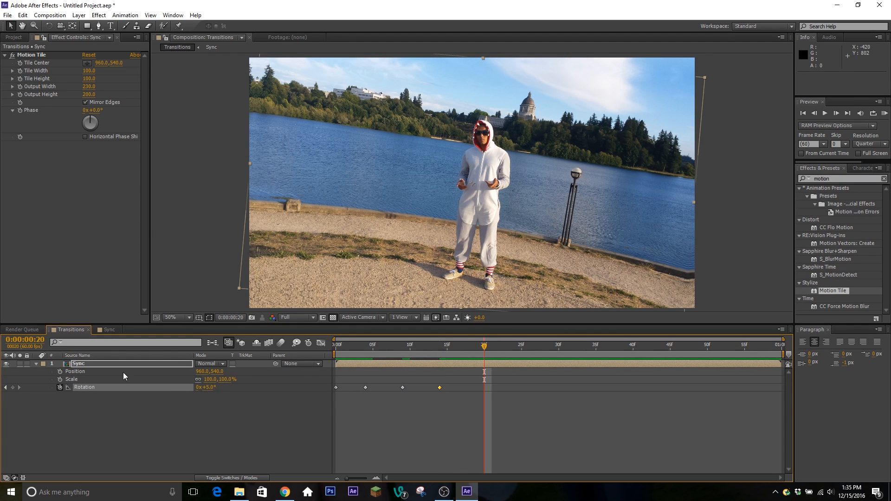
left_click(214, 386)
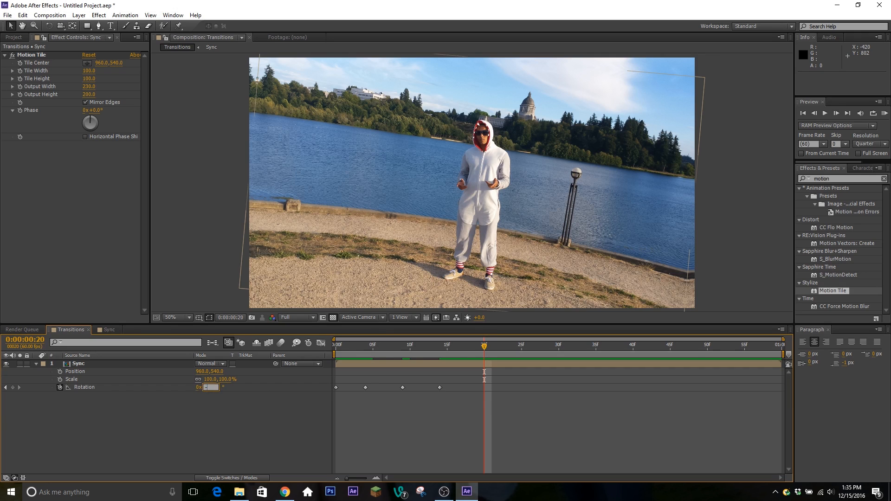
type("-2")
key("Return")
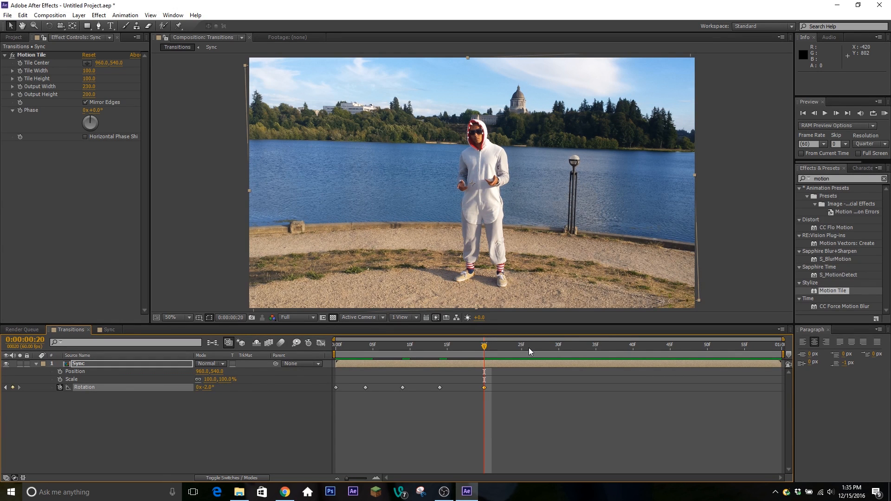
Add a 0° Rotation keyframe at frame 26 and apply Easy Ease to all Rotation keyframes
left_click(528, 347)
left_click(210, 388)
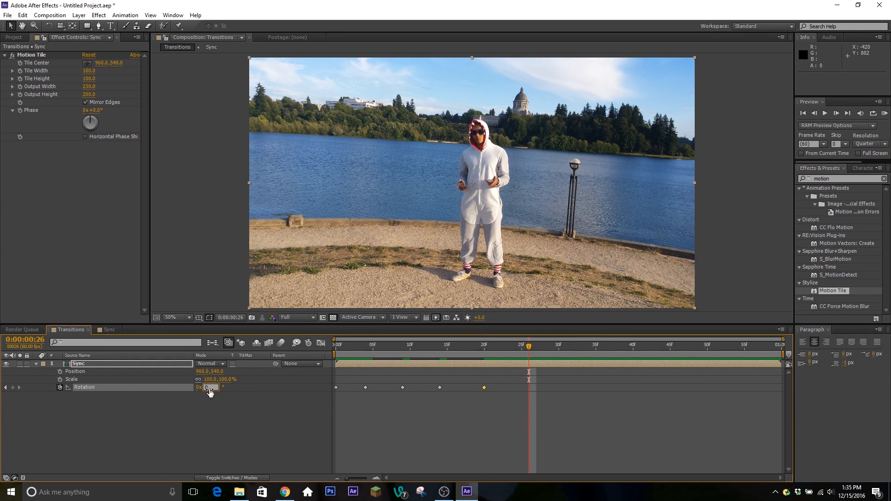
type("0")
key("Return")
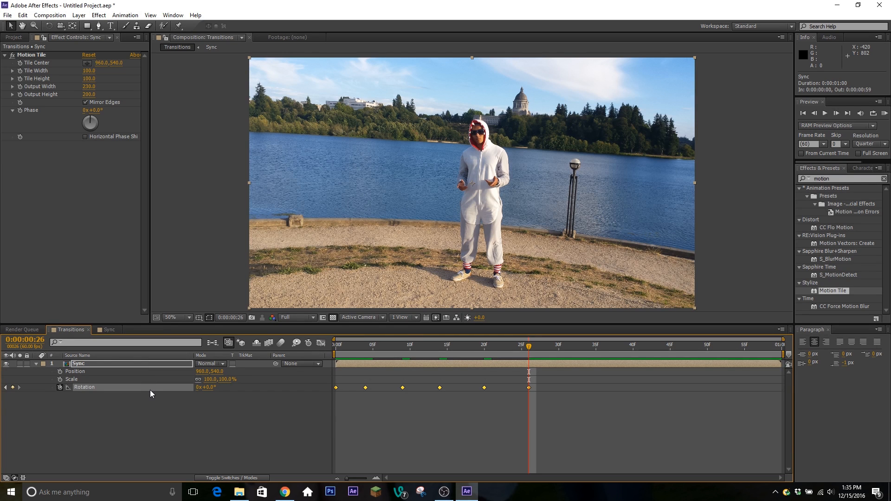
key("F9")
RAM preview the rotation shake and remove all Rotation keyframes from the Sync layer
left_click(885, 113)
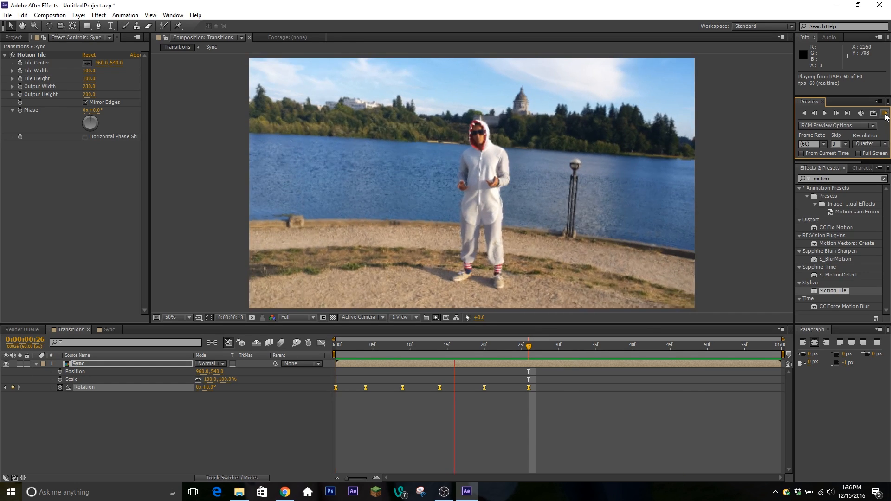
left_click(885, 114)
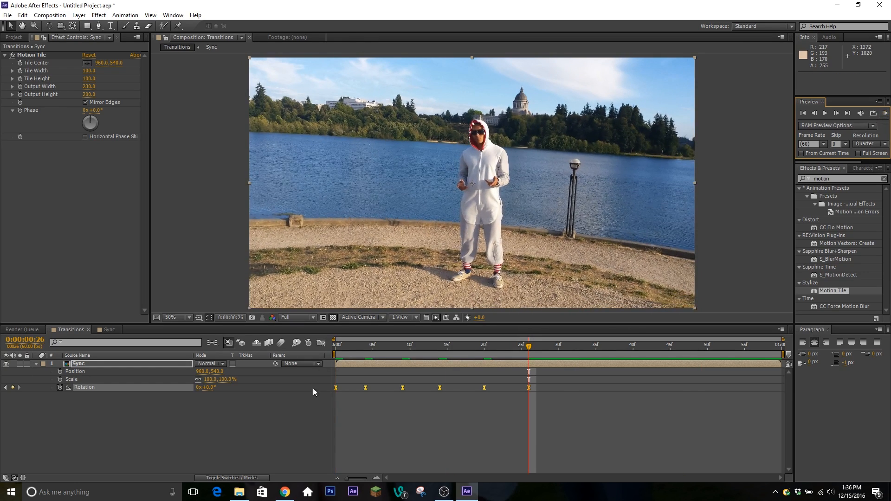
left_click(518, 449)
left_click_drag(563, 390, 305, 387)
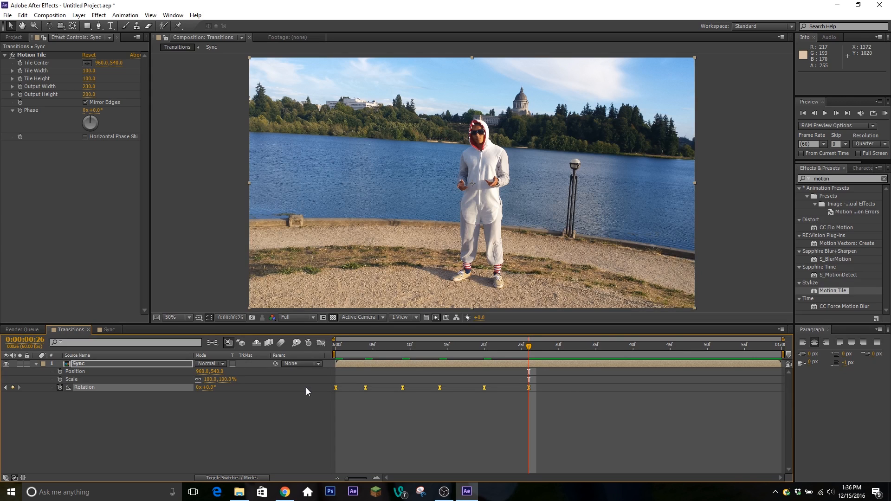
key("Delete")
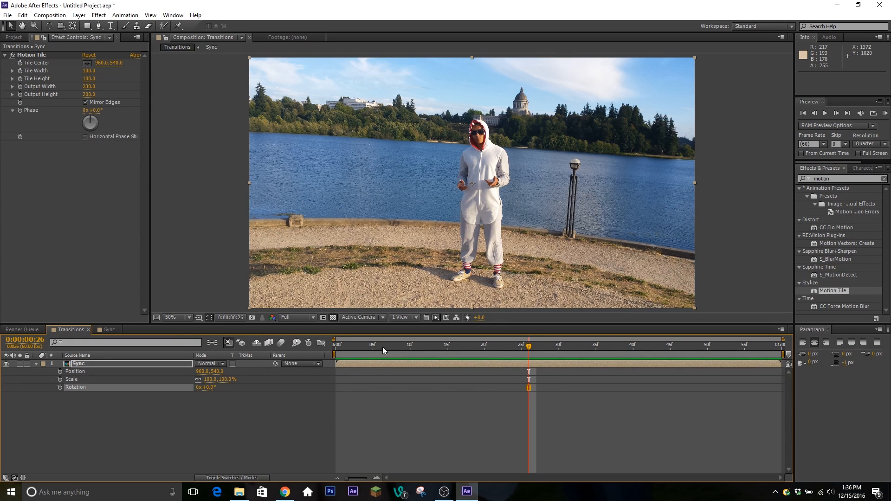
Keyframe the Sync layer's Position at frame 0, and set it to 960, 600 at frame 4
left_click(72, 381)
left_click(71, 386)
left_click(74, 372)
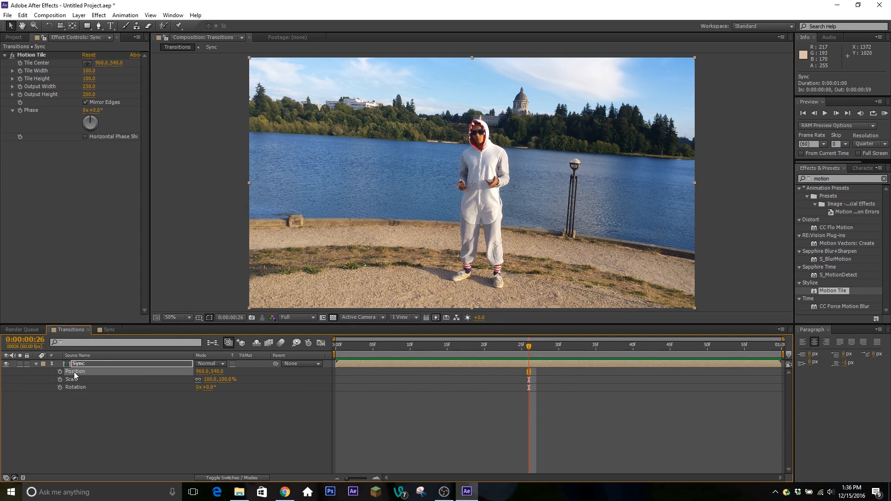
key("Home")
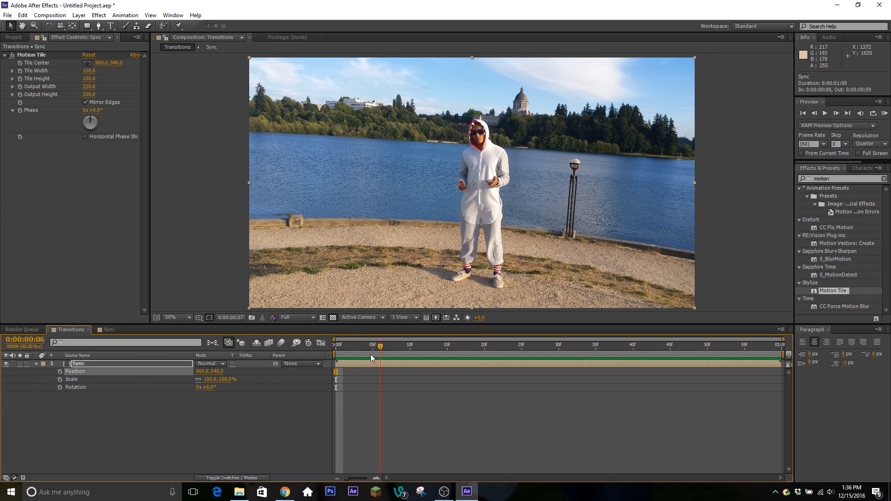
left_click_drag(454, 349, 1, 348)
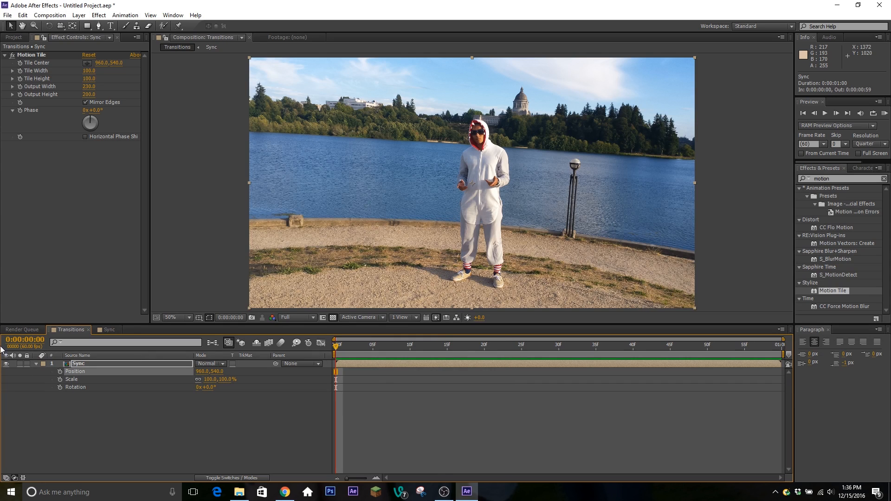
left_click(60, 371)
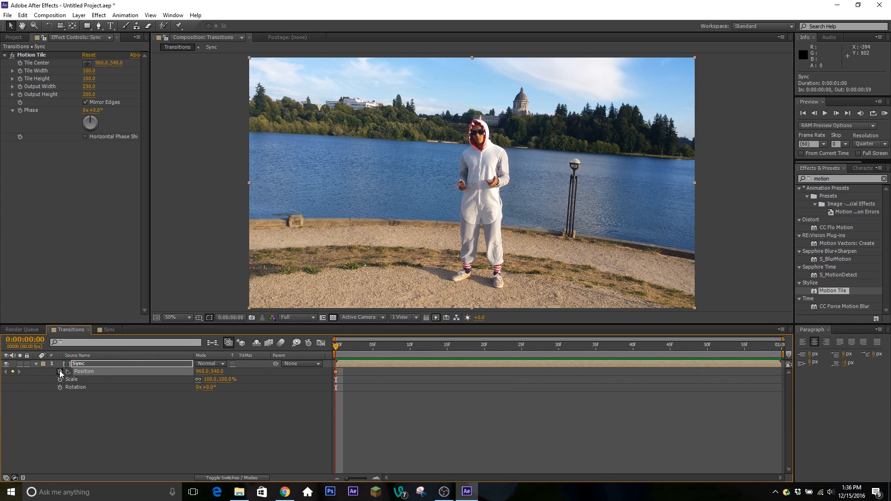
left_click(363, 352)
left_click_drag(219, 373, 248, 372)
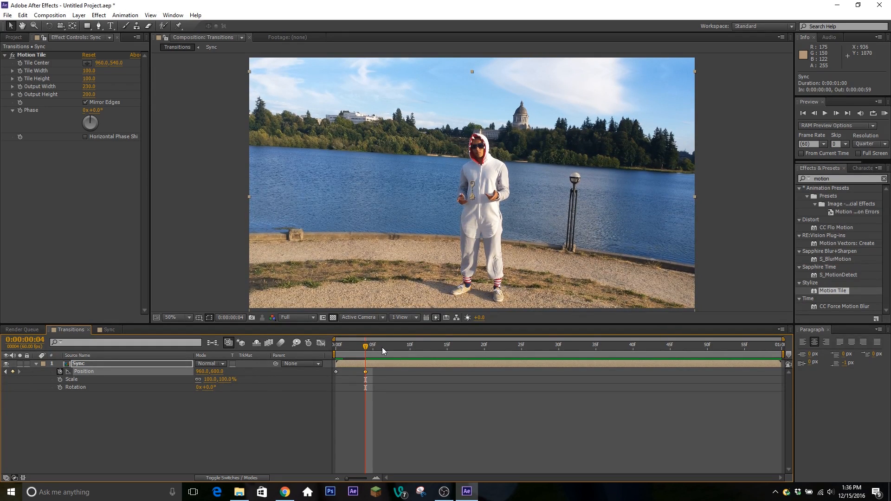
Keyframe the Sync layer's Position at 960, 363 on frame 8 and 960, 658 on frame 13
left_click(395, 347)
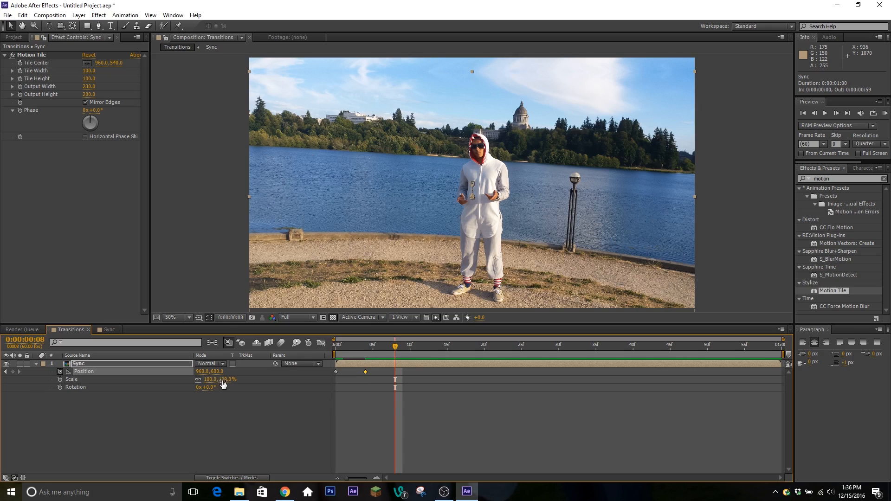
left_click_drag(215, 373, 110, 370)
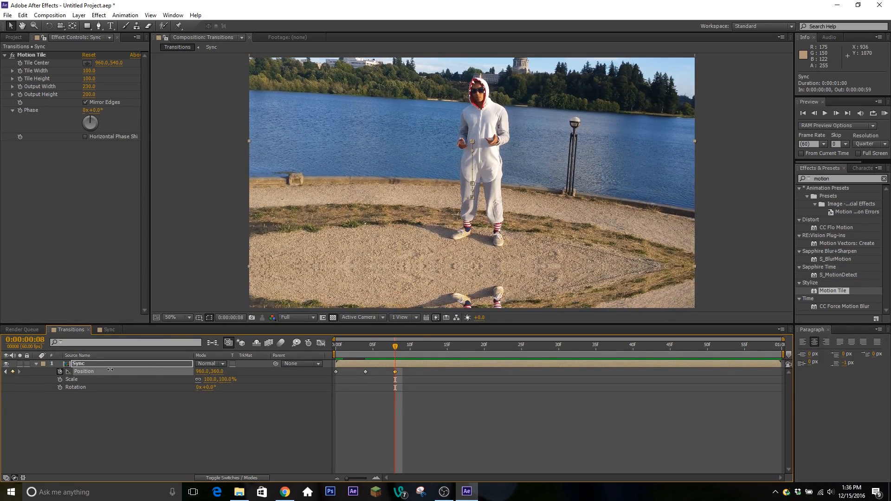
left_click(425, 351)
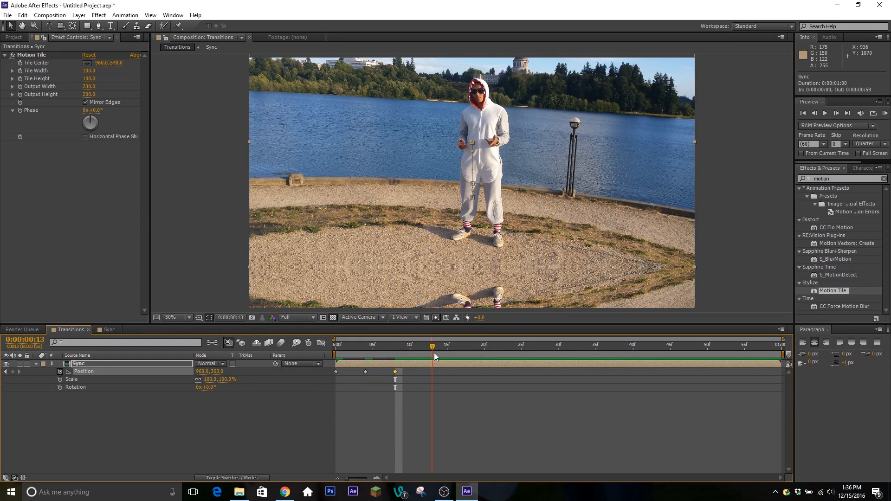
left_click_drag(220, 375, 337, 386)
Add Position keyframes at frames 18, 22 and 26, using Y about 580 at frame 22 and Y 481 at frame 26
left_click(468, 347)
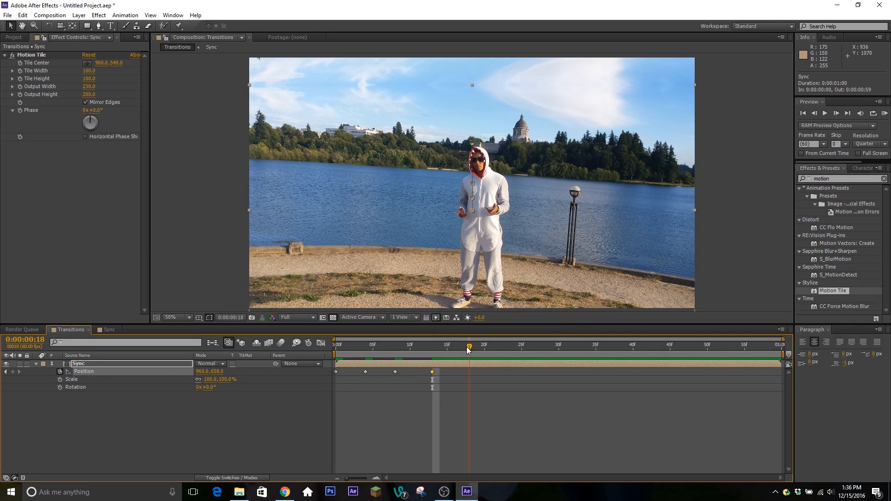
left_click_drag(217, 371, 285, 374)
left_click(500, 347)
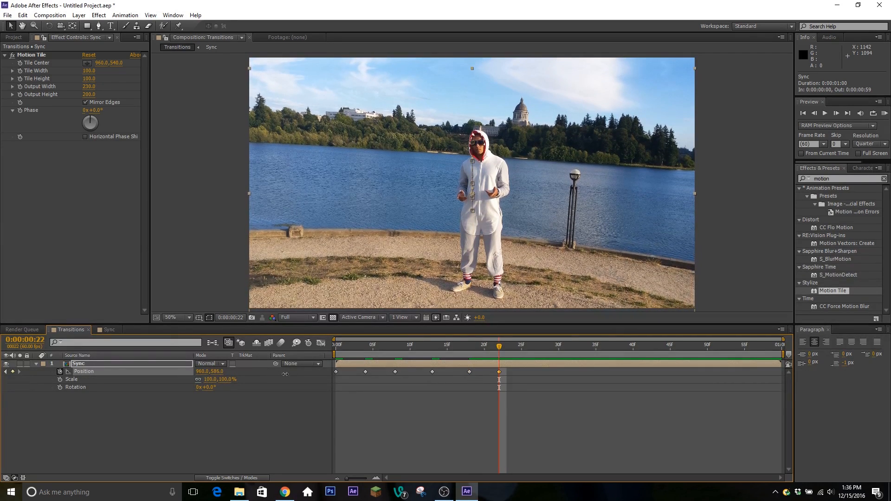
left_click(529, 346)
left_click_drag(218, 371, 202, 374)
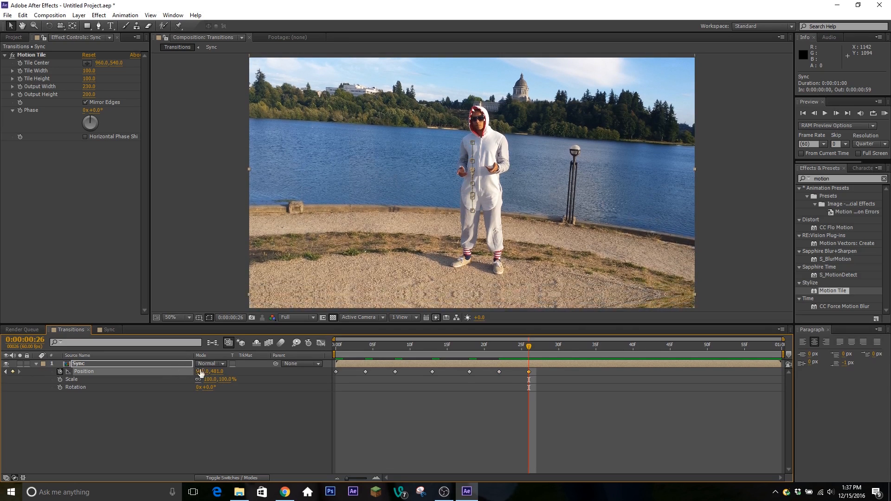
Add a 960, 540 Position keyframe at frame 33 and apply Easy Ease to all Position keyframes
left_click(561, 349)
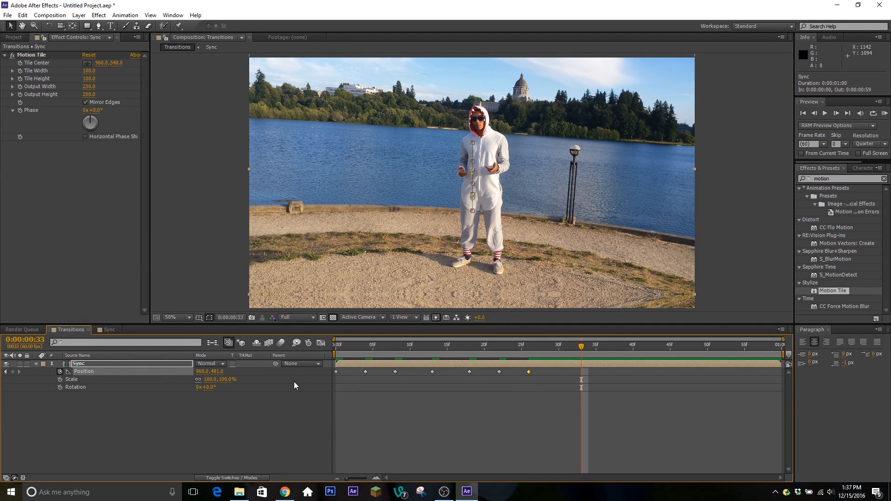
left_click(218, 372)
type("540")
key("Return")
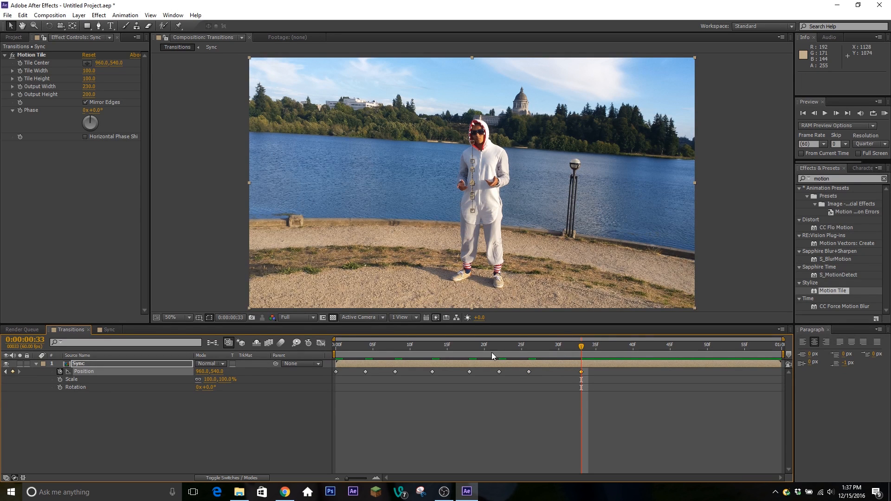
left_click(173, 374)
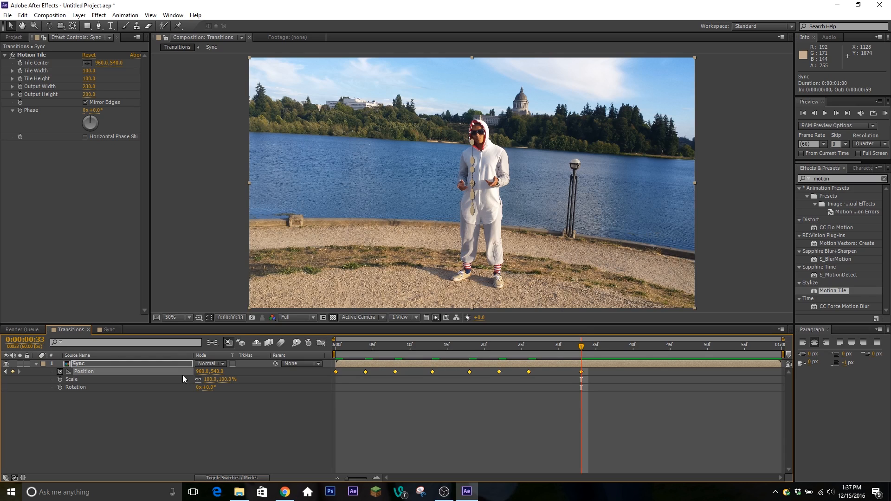
Move the Position keyframes at frames 18, 26 and 13 to frames 17, 27 and 12, and RAM preview the shake
left_click(469, 372)
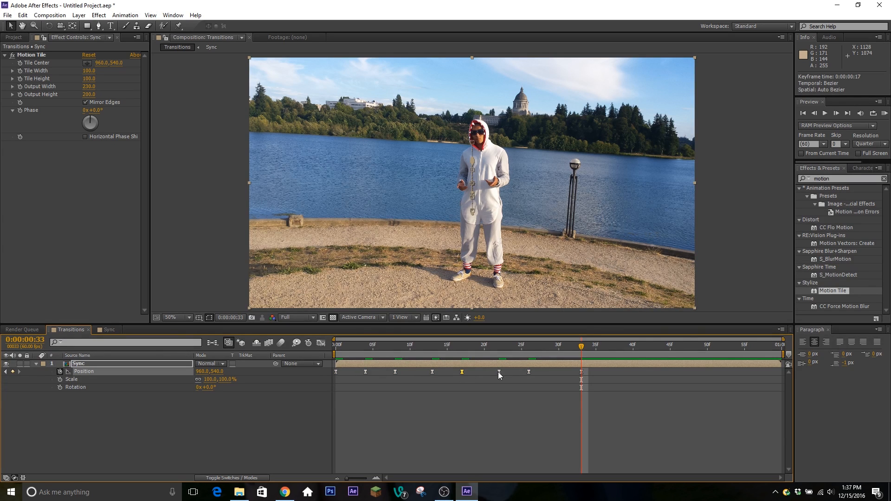
left_click_drag(530, 372, 537, 372)
left_click_drag(431, 372, 425, 372)
left_click(885, 113)
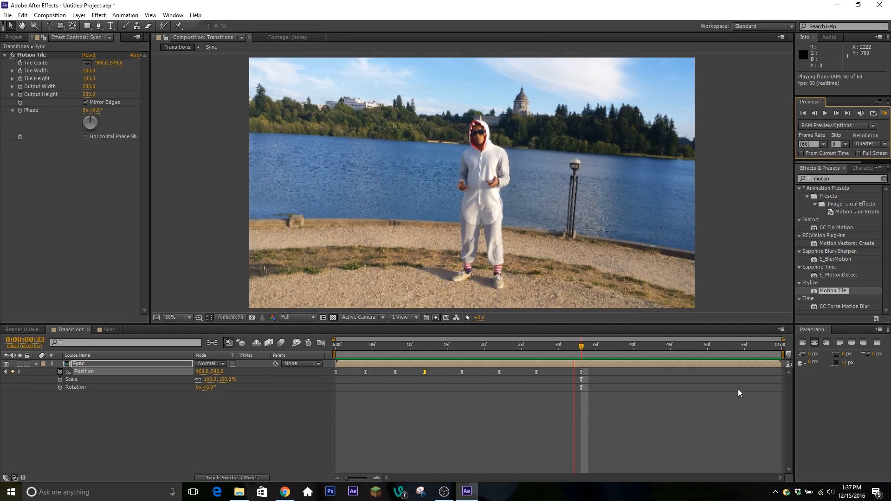
key("space")
left_click(869, 179)
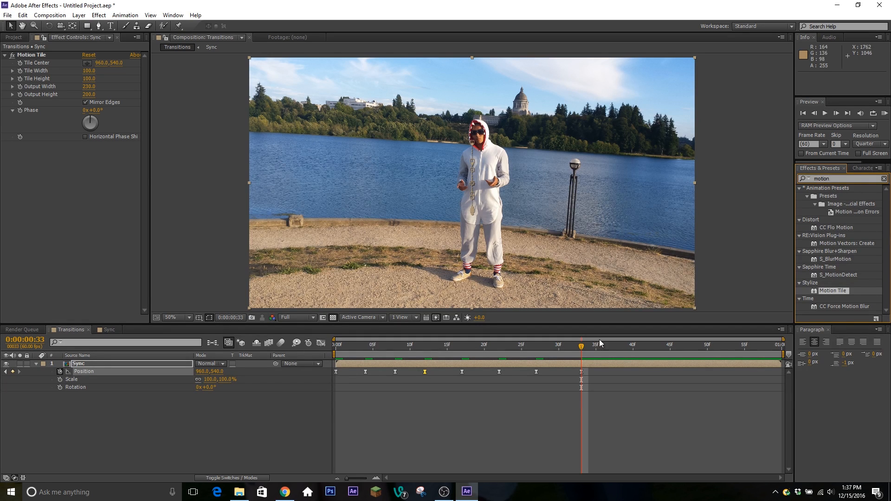
mouse_move(576, 346)
left_mouse_down()
mouse_move(340, 339)
mouse_move(324, 331)
mouse_move(434, 344)
mouse_move(603, 346)
mouse_move(577, 358)
left_mouse_up()
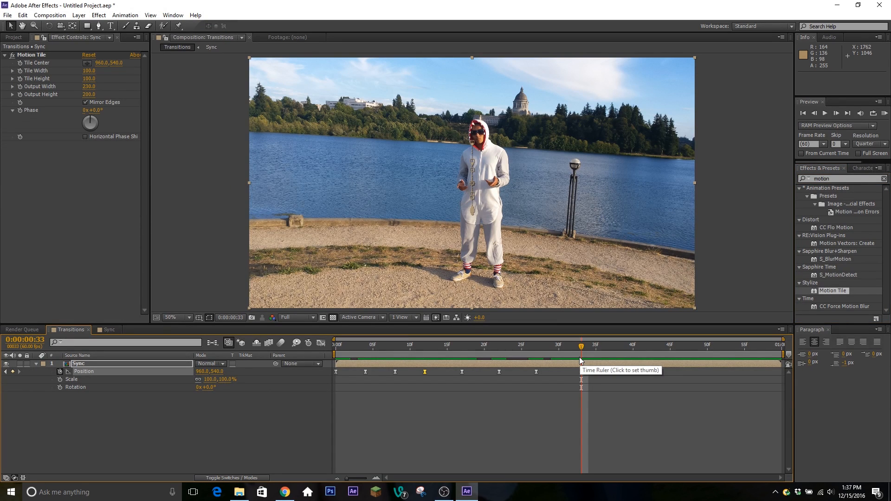
key("alt+shift+p")
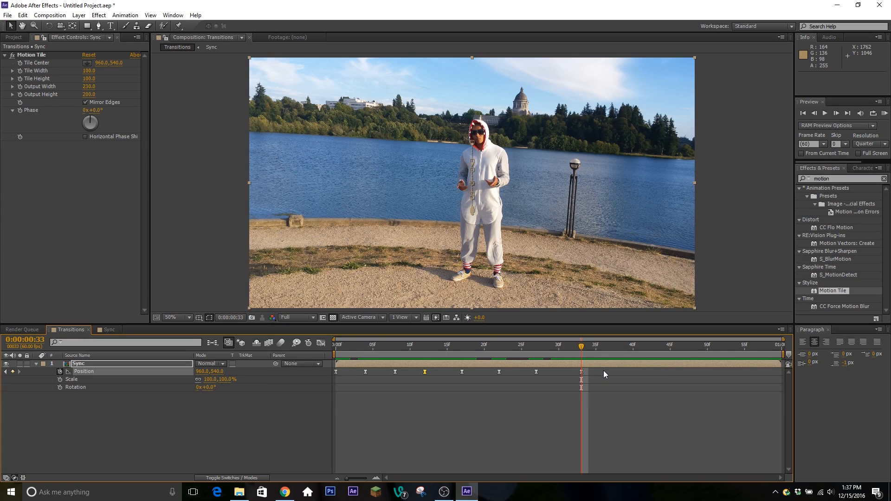